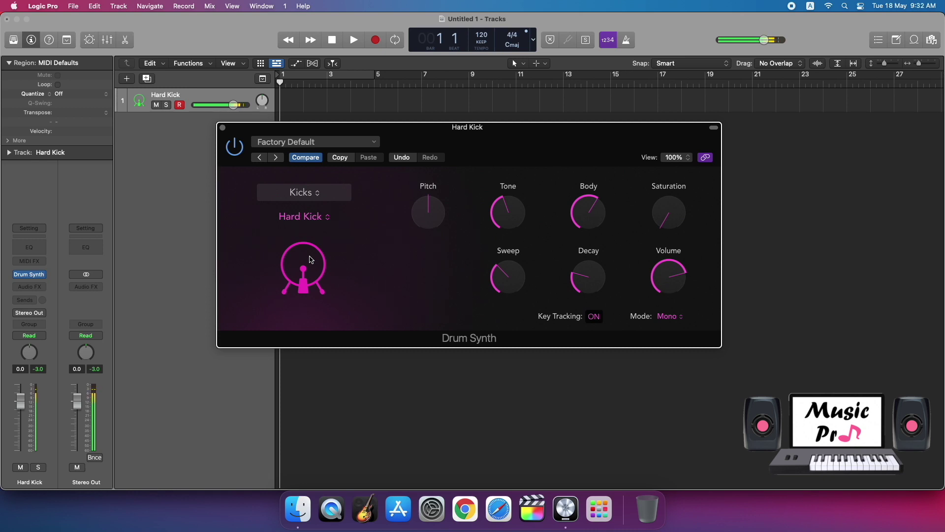
Vary the Pitch of the Hard Kick, and switch the kick sound to Punch Kick.
mouse_move(442, 196)
mouse_move(431, 212)
mouse_down()
mouse_move(422, 241)
mouse_move(451, 175)
mouse_move(448, 210)
mouse_up()
click(331, 220)
click(322, 233)
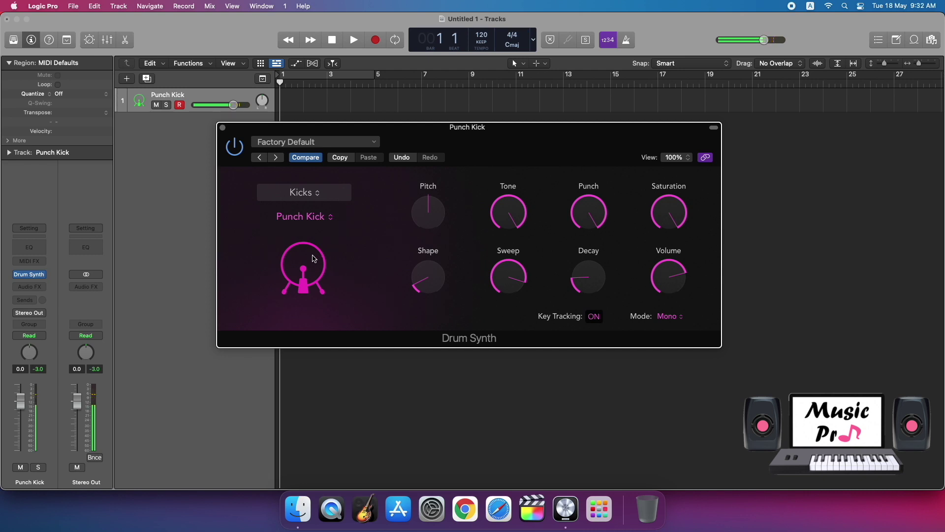
Vary the Tone and Punch of the Punch Kick, and switch the kick sound to Air Kick.
drag(488, 219, 517, 44)
mouse_move(589, 209)
mouse_down()
mouse_move(579, 260)
mouse_move(581, 212)
mouse_up()
click(326, 218)
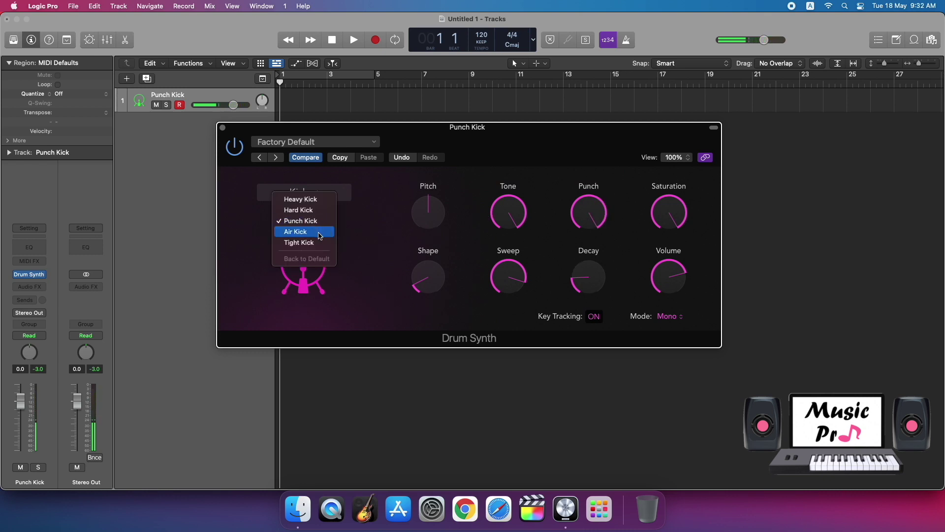
click(320, 233)
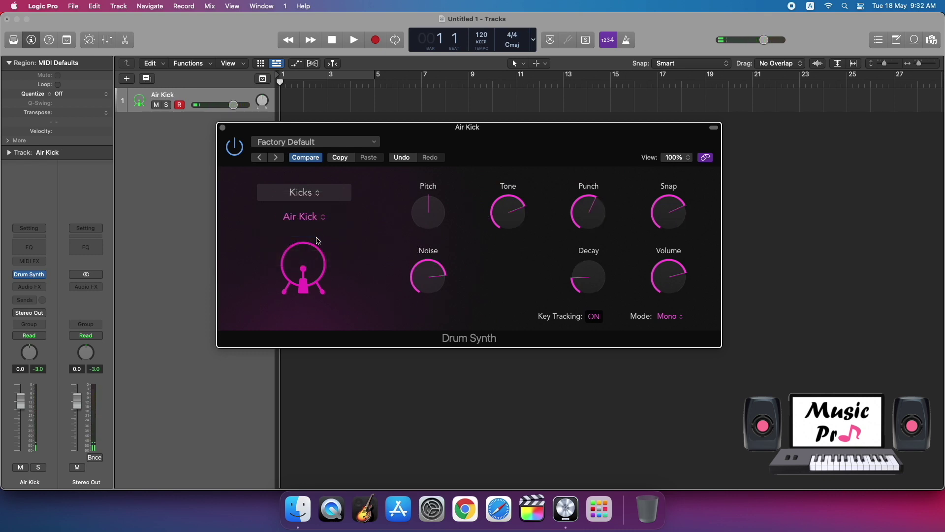
Audition the Air Kick, lower its Noise to 0%, and raise it again to near maximum.
click(311, 255)
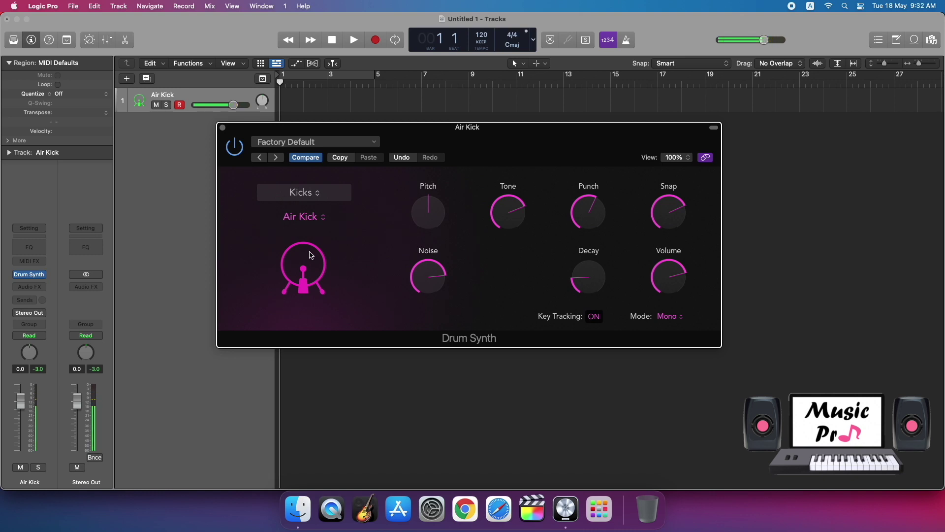
click(311, 255)
drag(441, 273, 424, 395)
mouse_move(435, 286)
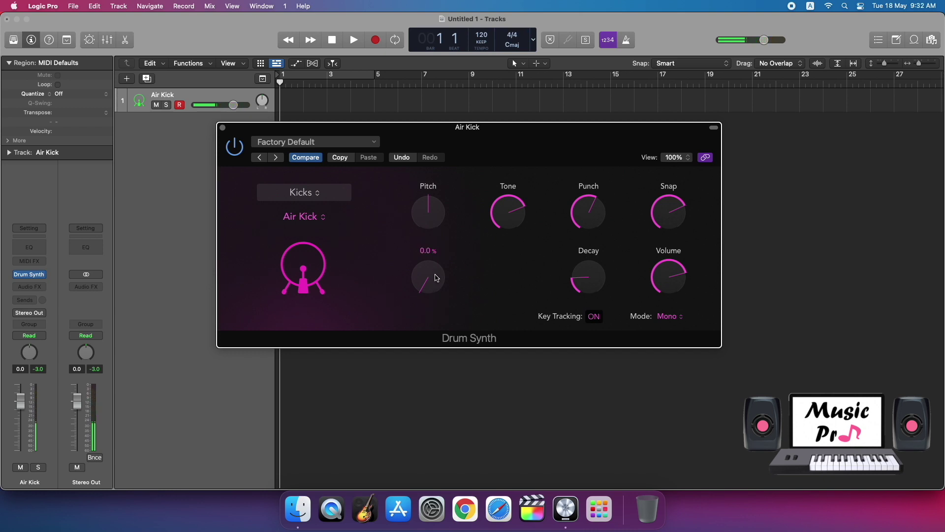
drag(435, 286, 435, 211)
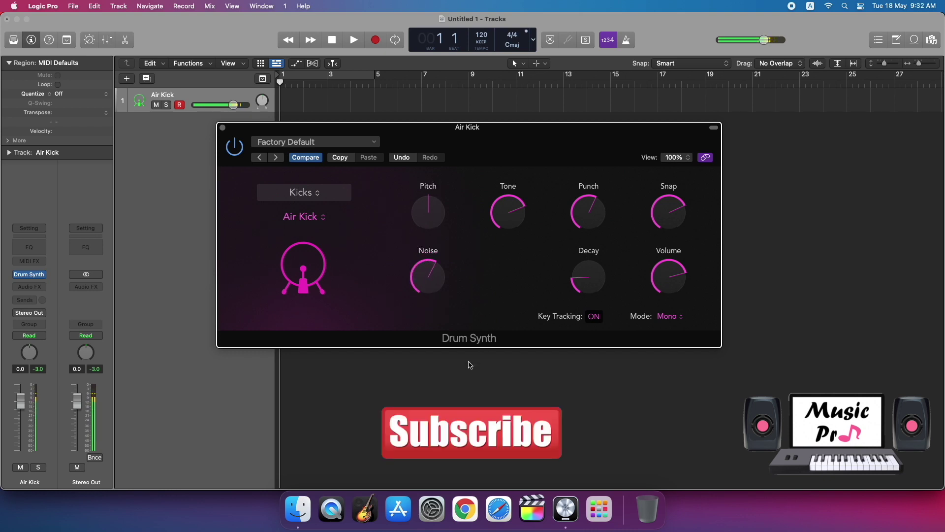
drag(443, 281, 441, 236)
Switch the kick sound from Air Kick to Tight Kick.
click(306, 219)
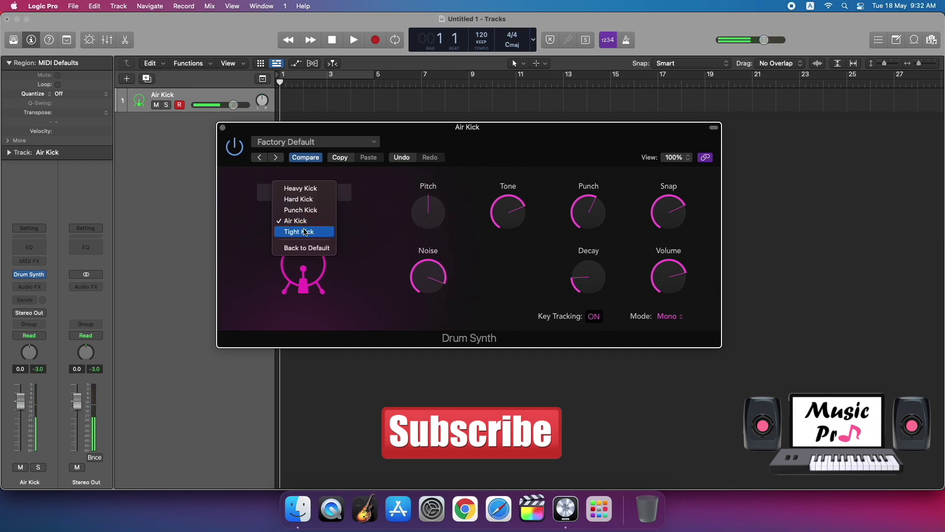
click(304, 231)
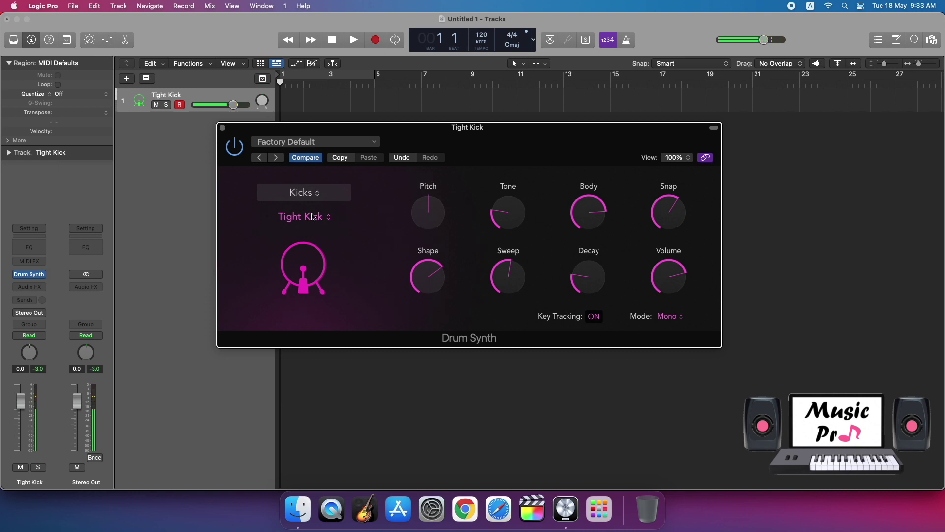
click(313, 217)
click(261, 248)
Change the drum category to Snares and Claps, and audition the Snappy Snare.
click(284, 194)
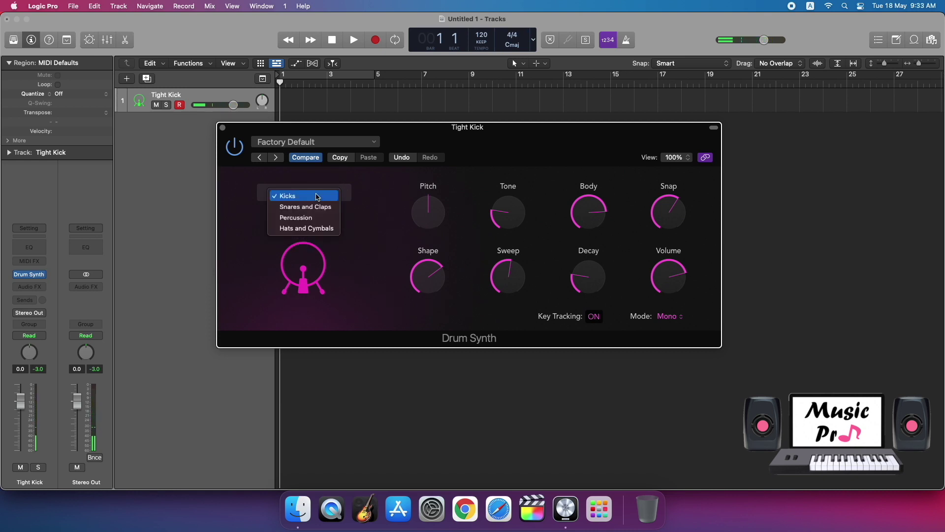
click(315, 207)
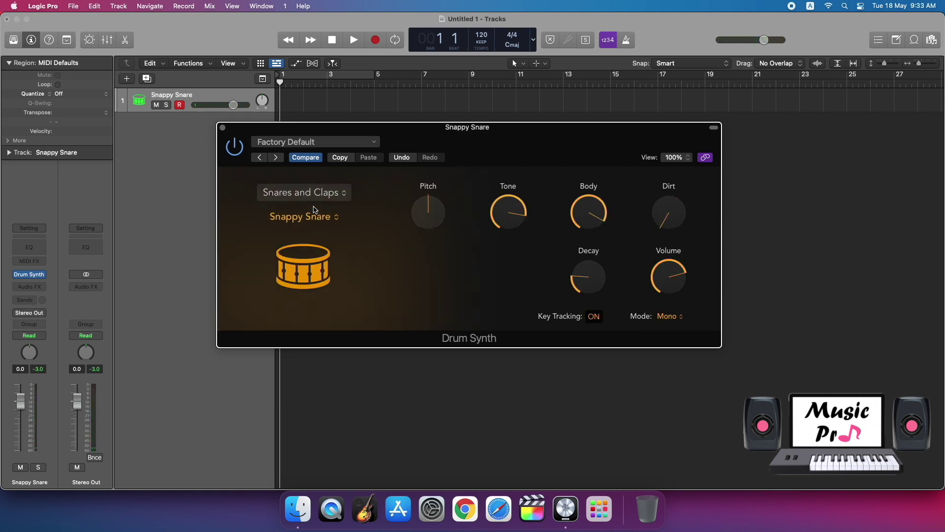
click(303, 263)
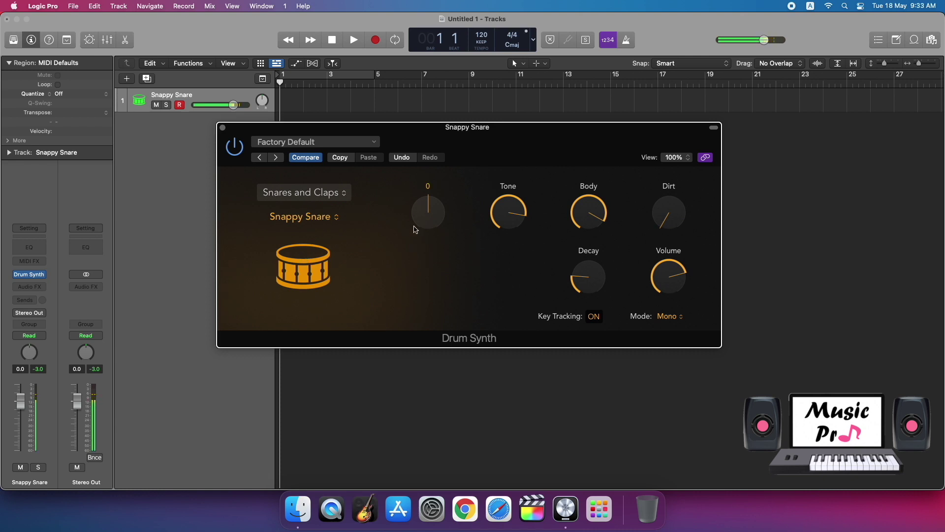
Sweep the Snappy Snare's Pitch down and back to centre, and lower its Tone after trying both extremes.
drag(417, 229, 413, 262)
drag(425, 213, 450, 143)
drag(484, 205, 525, 354)
drag(514, 224, 509, 73)
drag(512, 207, 498, 264)
Vary the Body of the Snappy Snare, and raise its Dirt and Decay slightly.
drag(586, 200, 573, 281)
drag(598, 227, 605, 142)
drag(668, 216, 658, 194)
drag(588, 274, 443, 242)
Switch the snare sound to Air Snare, and then to Electronic Snare.
click(329, 221)
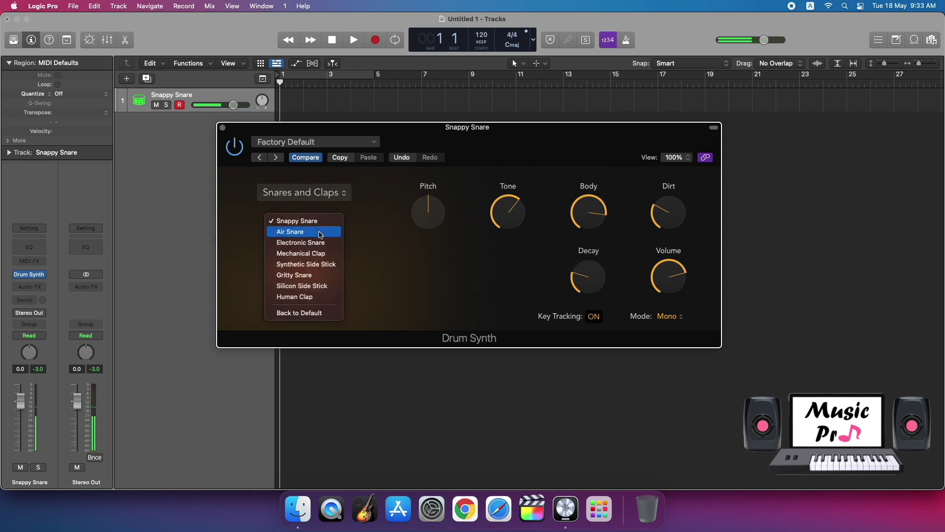
click(317, 231)
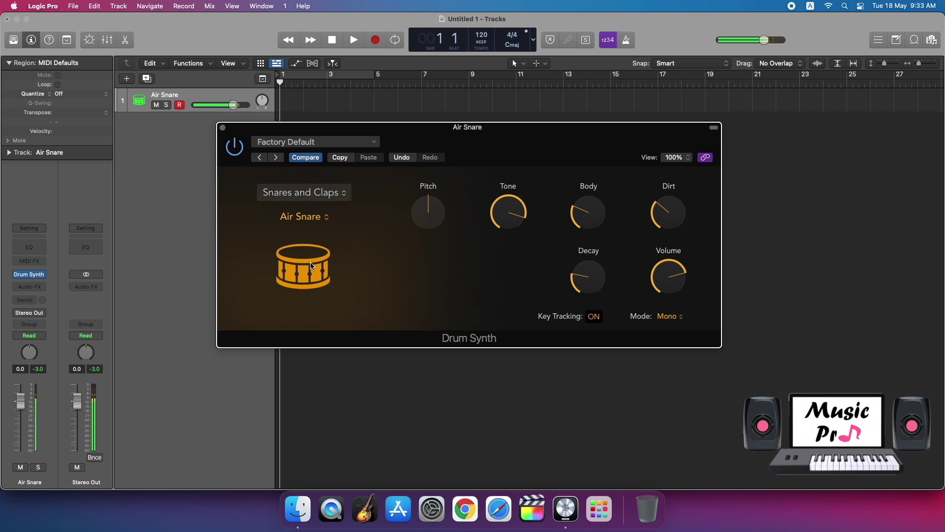
click(324, 217)
click(310, 234)
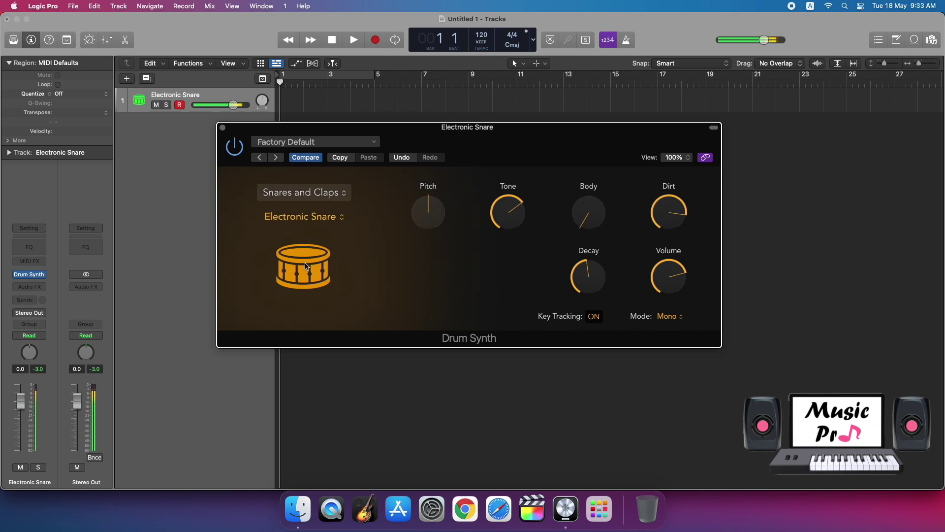
Switch the sound to Mechanical Clap and audition it.
click(319, 222)
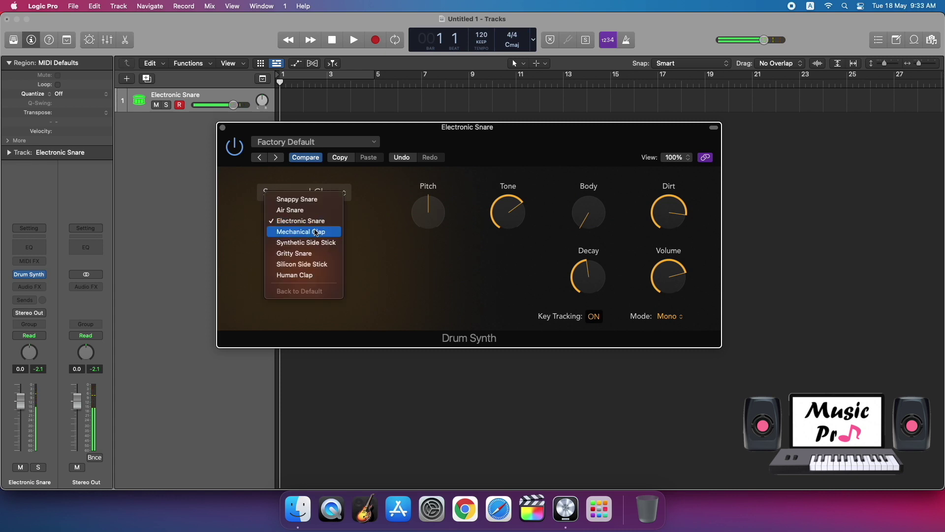
click(316, 232)
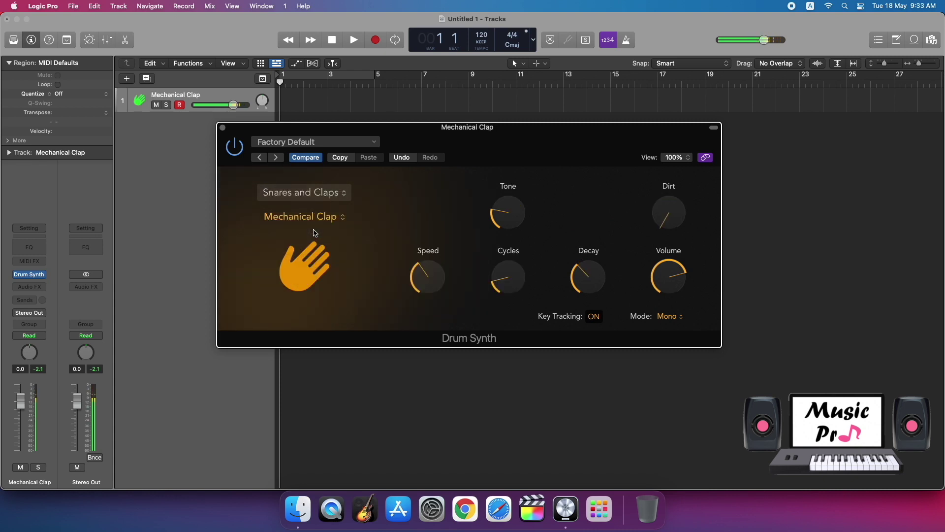
click(308, 260)
Raise the Mechanical Clap's Tone, set its Cycles to about 37%, and vary its Speed.
mouse_move(509, 215)
drag(508, 216, 531, 239)
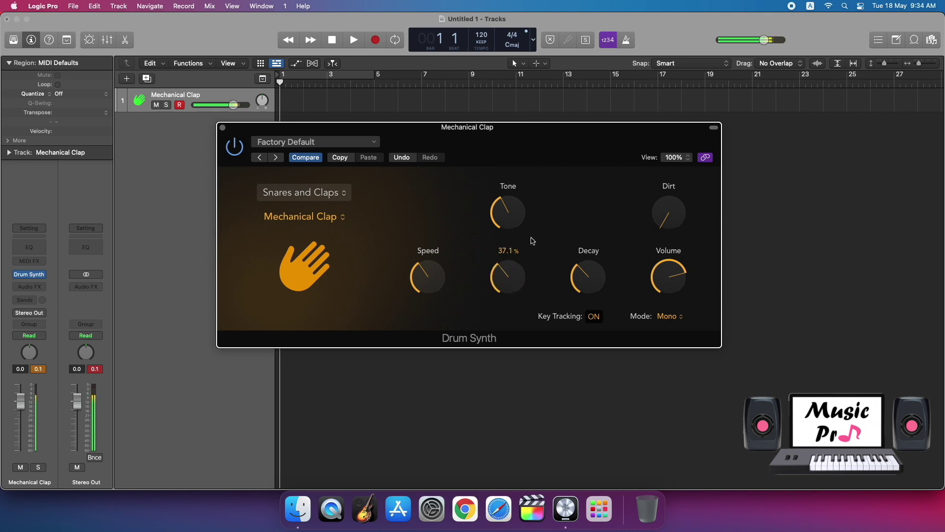
drag(437, 268, 436, 245)
Switch the sound to Synthetic Side Stick and raise its Size slightly.
click(328, 218)
click(323, 232)
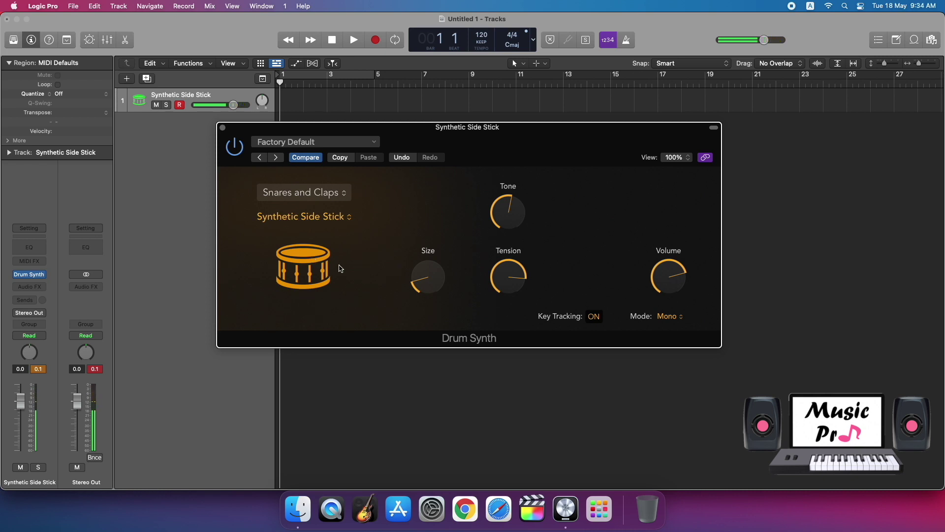
mouse_move(424, 278)
drag(423, 278, 437, 261)
Switch the sound to Gritty Snare, and then to Silicon Side Stick and audition it.
click(334, 220)
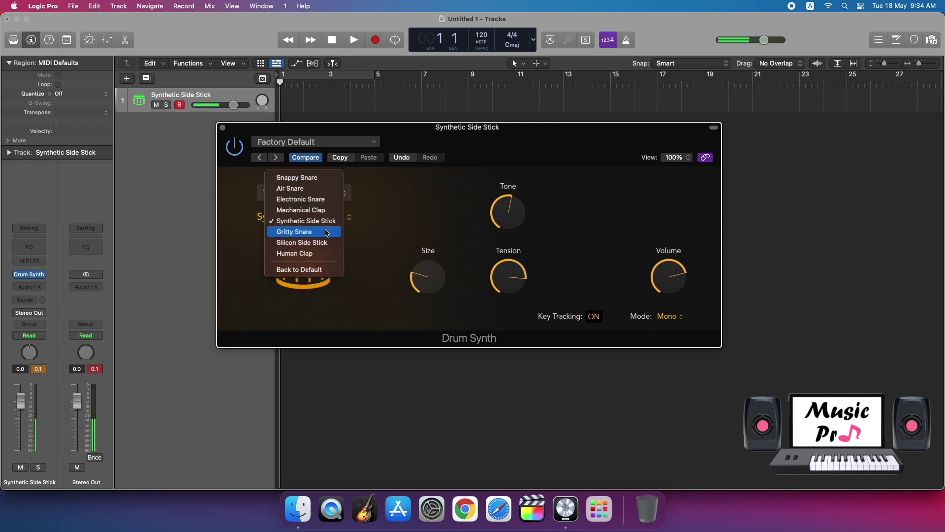
click(325, 231)
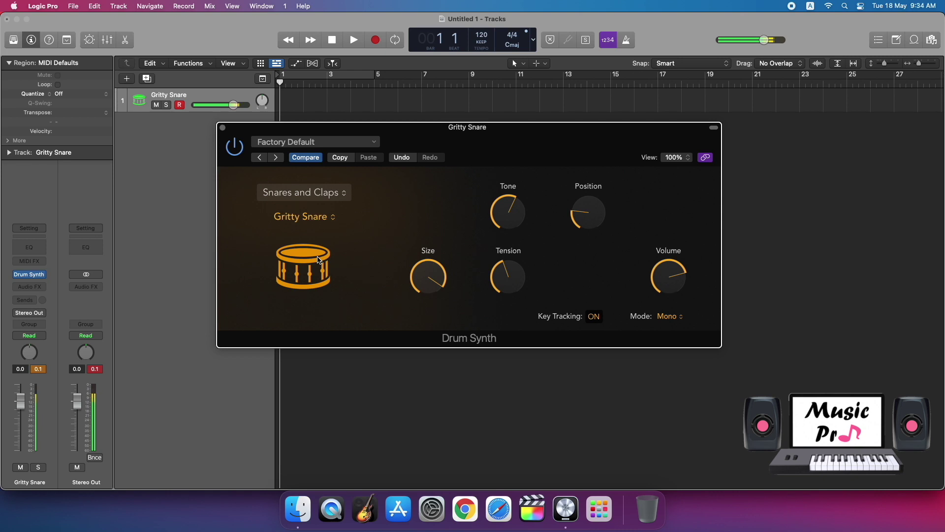
click(326, 217)
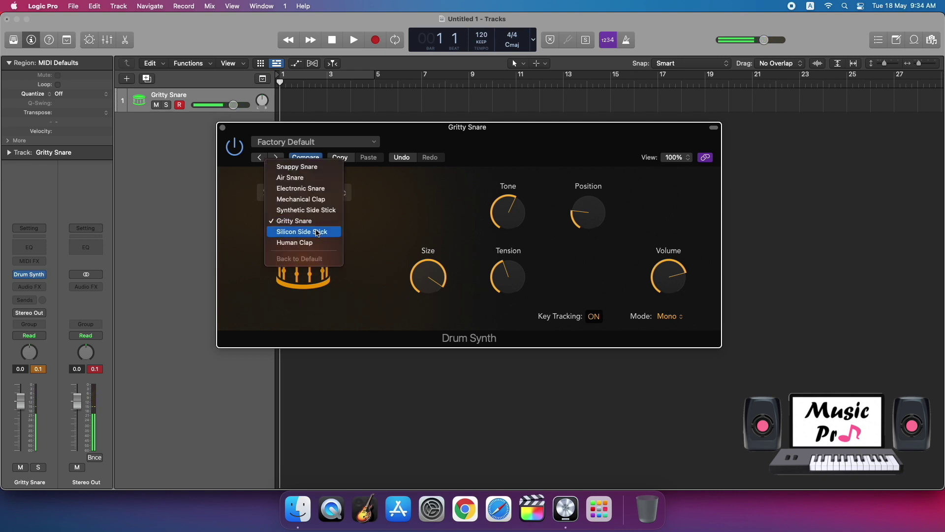
click(318, 231)
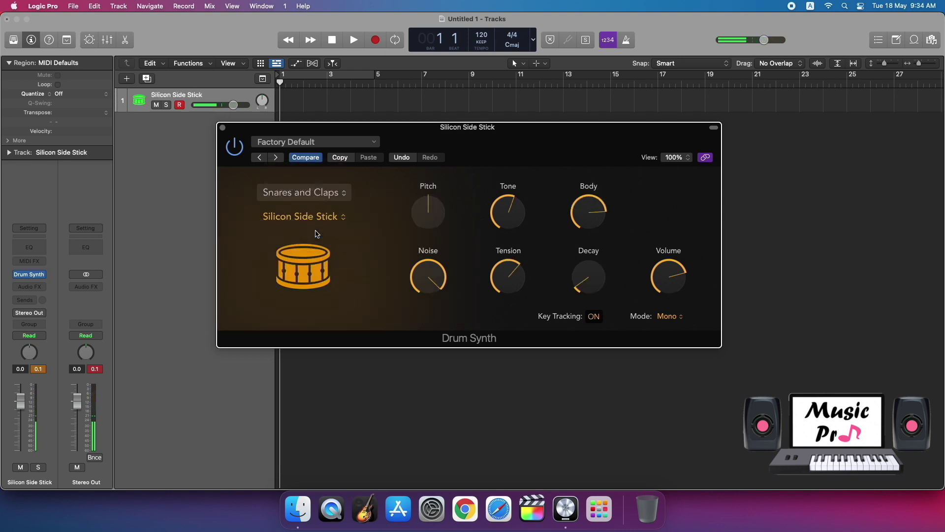
click(307, 256)
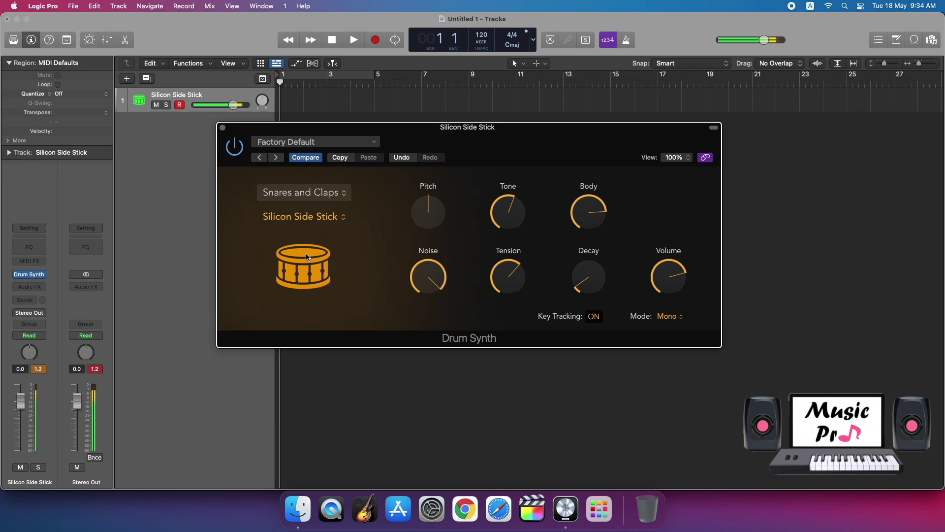
Switch the sound to Human Clap and audition it.
click(333, 217)
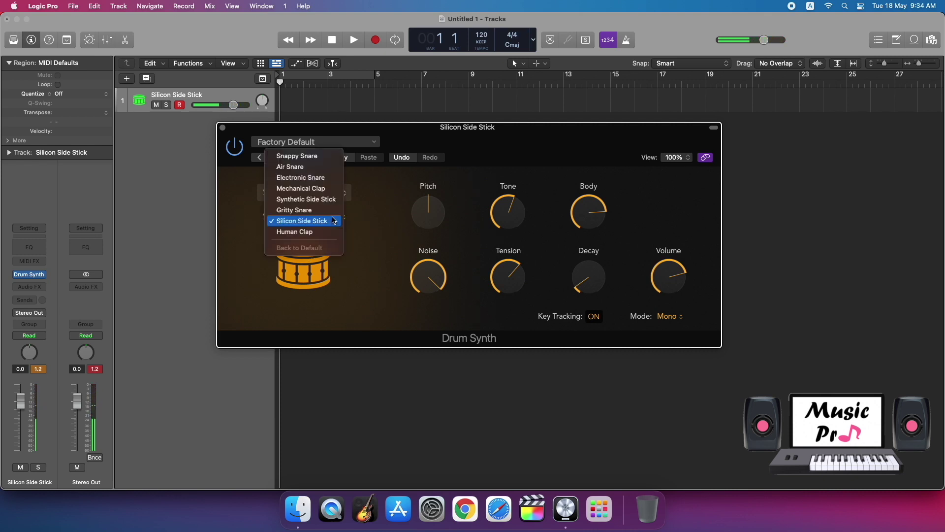
click(321, 234)
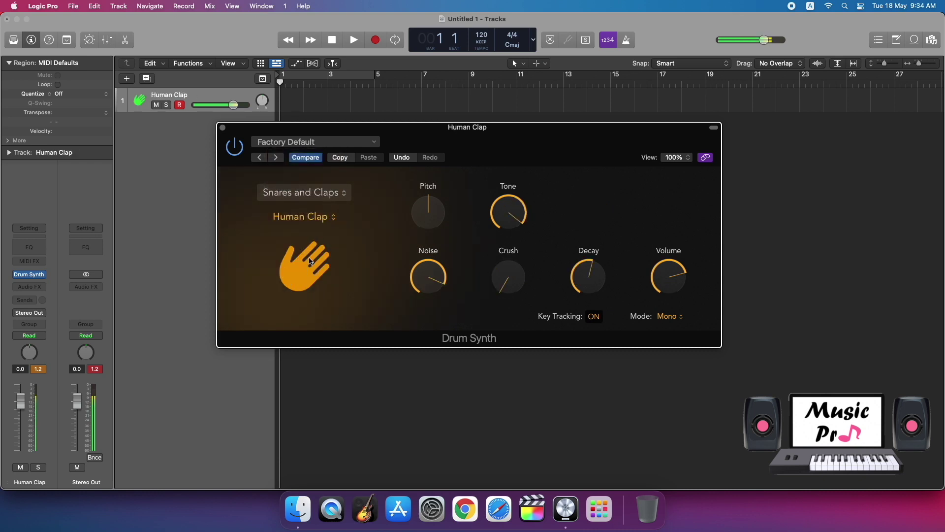
click(310, 261)
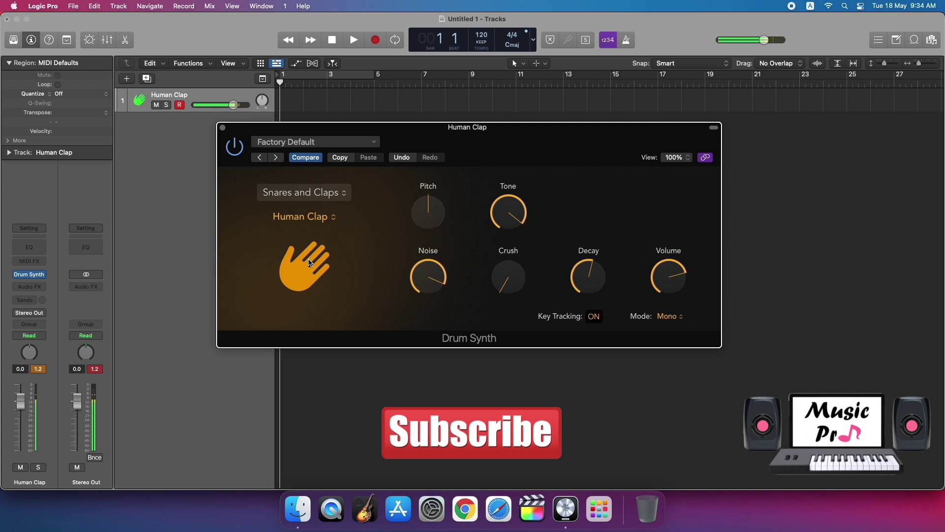
Change the drum category to Percussion, and select the Metal Machine sound.
click(334, 196)
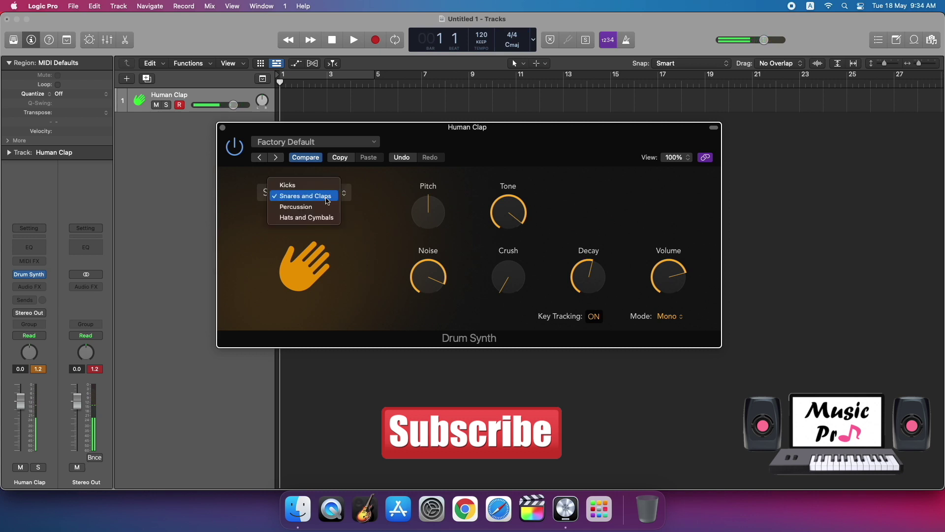
click(322, 208)
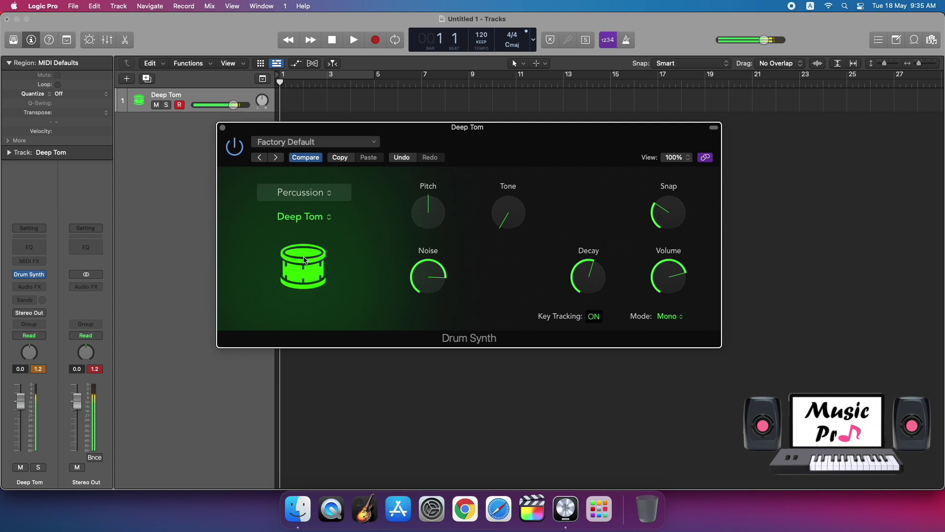
click(315, 217)
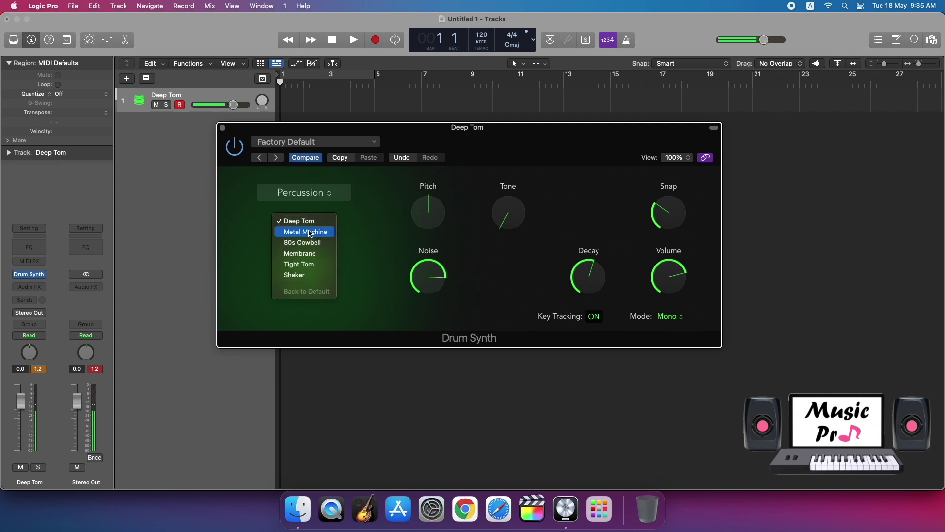
click(311, 231)
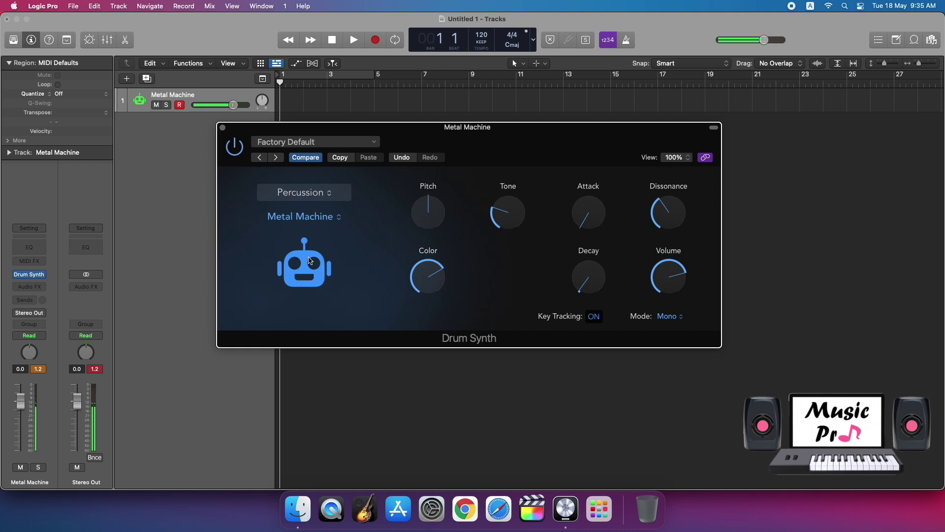
Switch the percussion sound to 80s Cowbell, and try different Pitch and Tone settings on it.
click(318, 217)
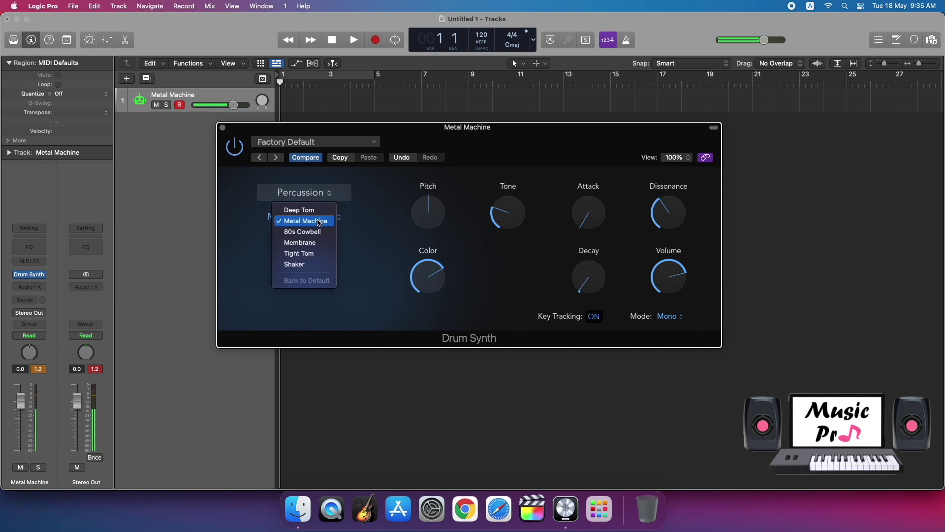
click(309, 230)
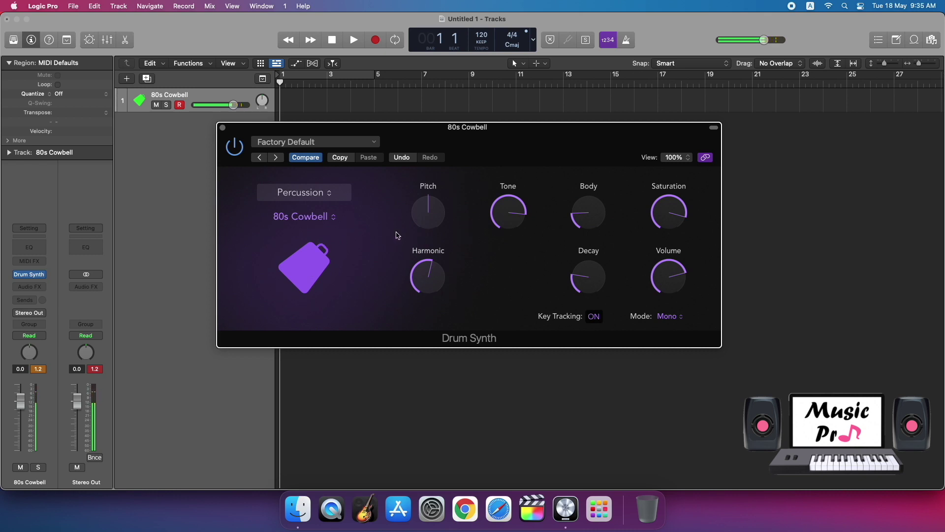
drag(430, 216, 410, 244)
drag(508, 212, 521, 93)
drag(521, 170, 510, 264)
Keep the Percussion category and switch the sound from 80s Cowbell to Membrane.
click(321, 197)
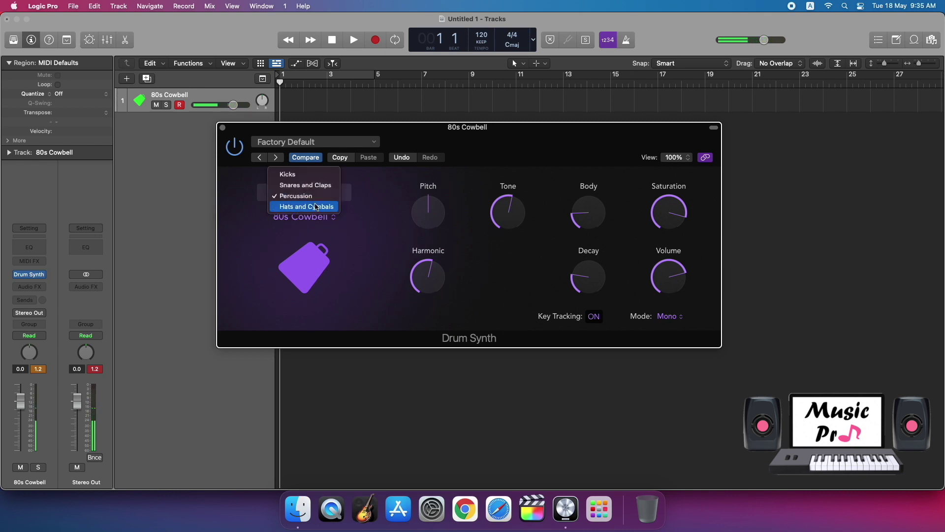
click(244, 232)
click(302, 223)
click(300, 232)
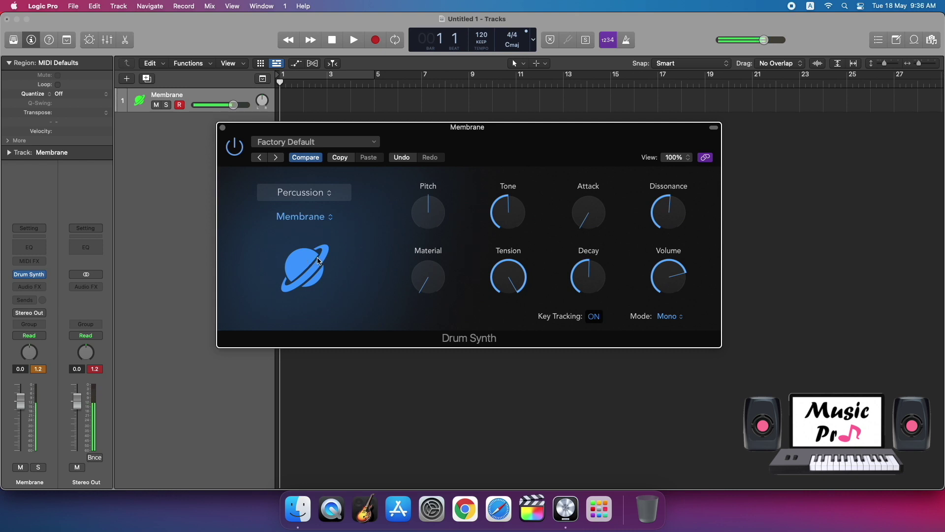
Sweep the Membrane's Pitch up and down, and return it to its centre position.
drag(429, 212, 439, 146)
mouse_move(428, 202)
drag(434, 204, 431, 388)
drag(433, 215, 433, 144)
Vary the Membrane's Tone around its middle setting, and raise its Attack to 100%.
drag(508, 212, 508, 269)
drag(511, 223, 492, 278)
mouse_move(519, 216)
mouse_down()
mouse_move(523, 206)
mouse_move(516, 211)
mouse_up()
drag(588, 212, 601, 152)
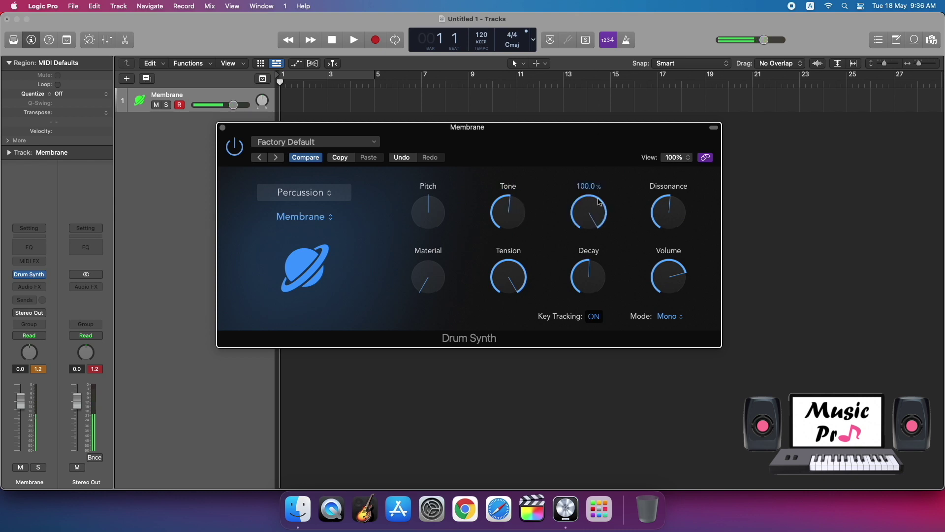
Lower the Membrane's Attack to 0%, and sweep its Material through its range, leaving it around the middle.
drag(598, 201, 532, 413)
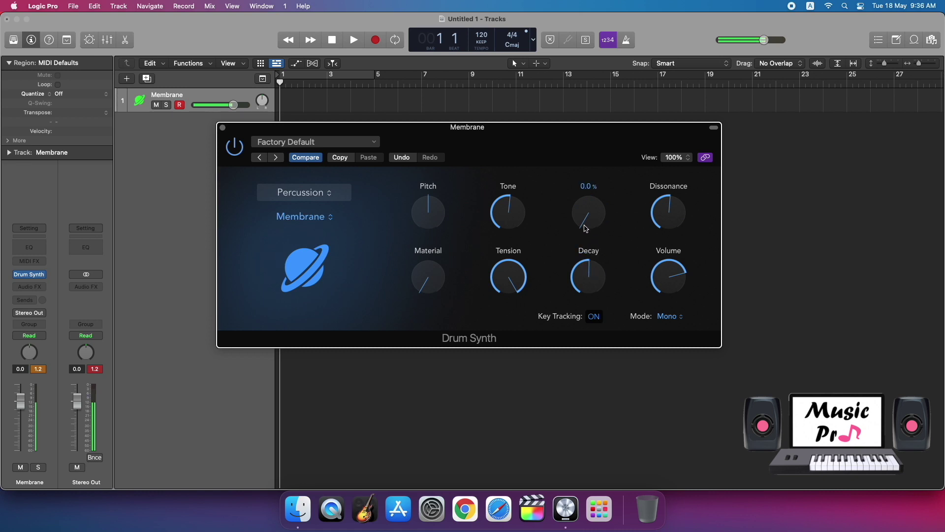
drag(420, 280, 444, 177)
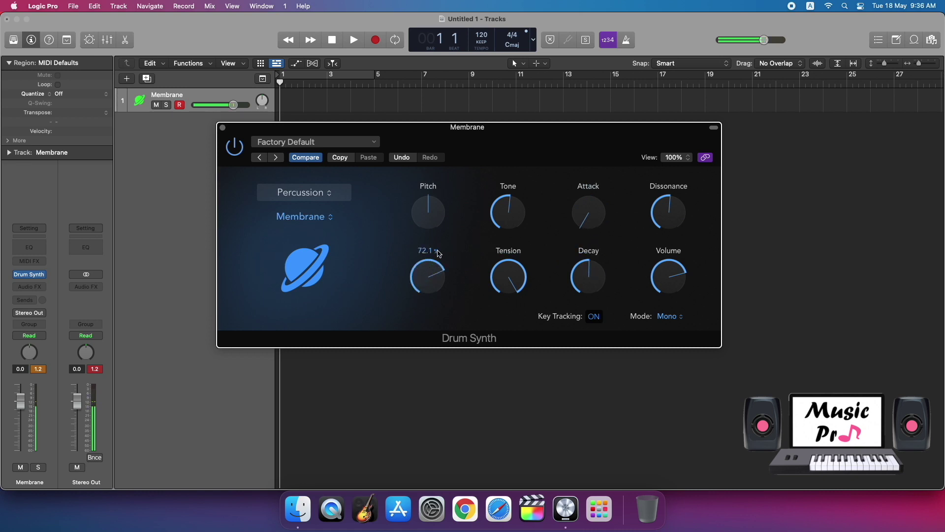
drag(433, 266, 462, 143)
drag(438, 262, 417, 432)
drag(436, 289, 432, 261)
Sweep the Membrane's Dissonance from minimum to 100%, leave it slightly above the middle, and try the Tension control.
drag(678, 214, 662, 264)
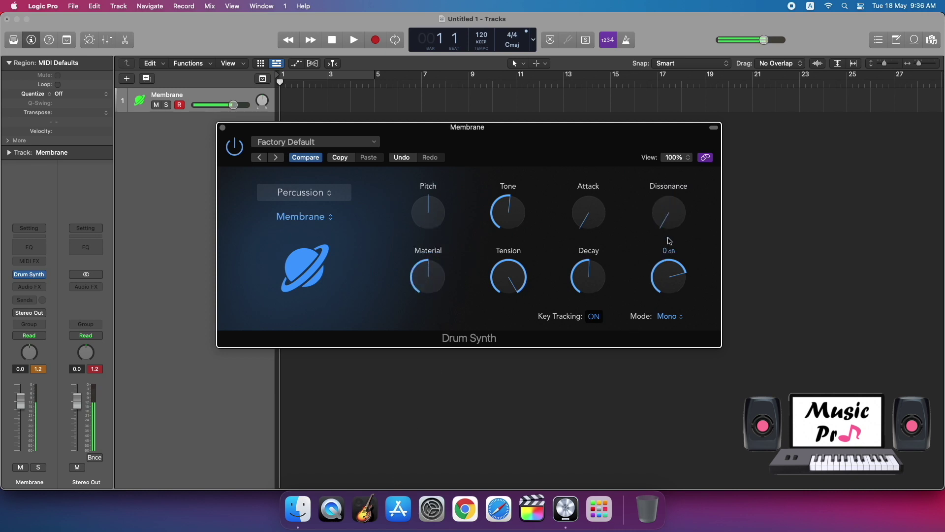
drag(671, 217, 679, 34)
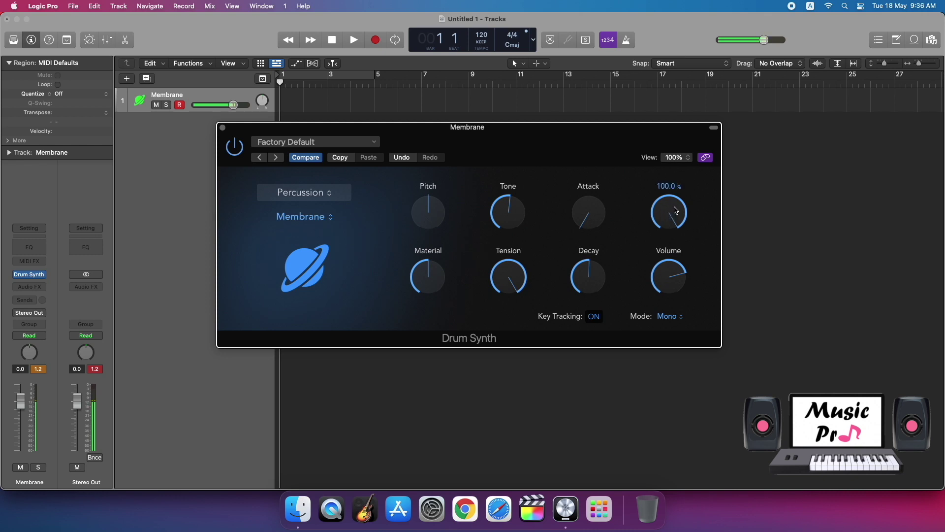
drag(676, 211, 661, 270)
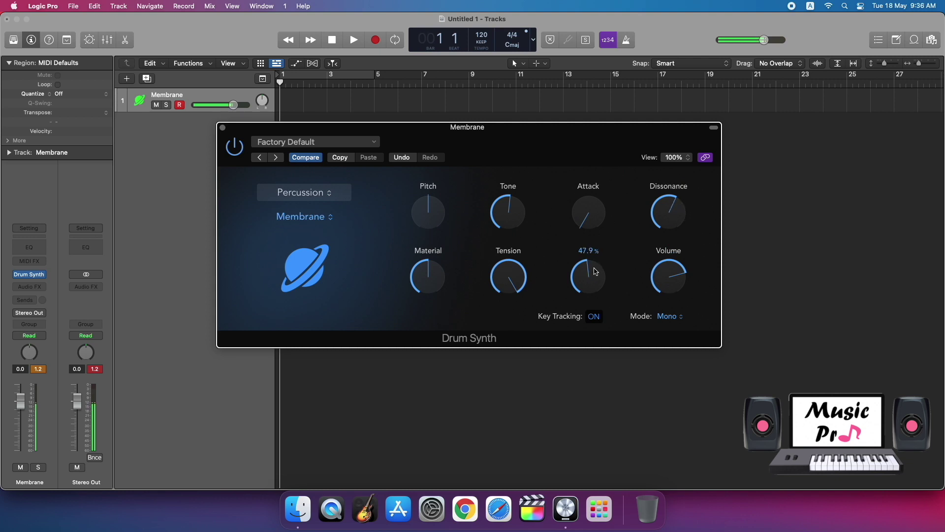
drag(512, 282, 526, 170)
drag(536, 253, 526, 168)
Switch the percussion sound to Tight Tom, audition it, and lower its Volume slightly.
click(305, 216)
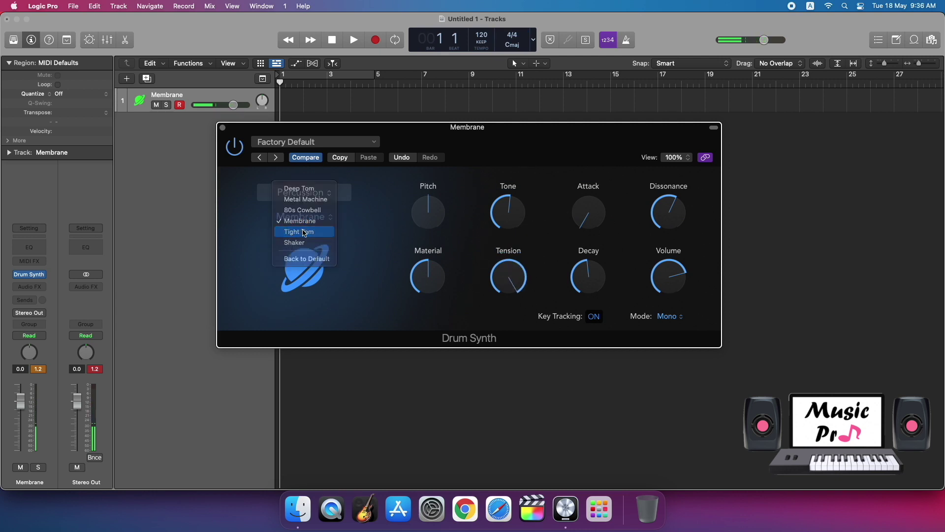
click(304, 231)
click(309, 270)
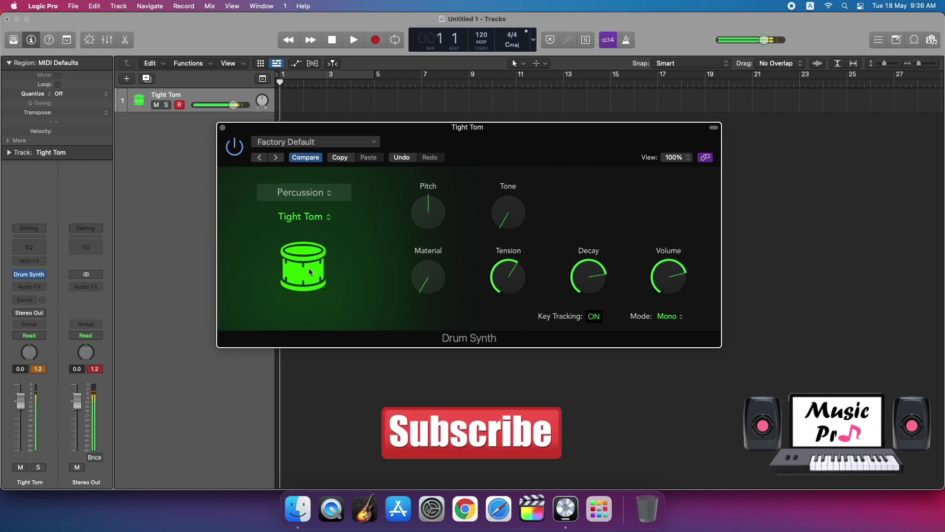
mouse_move(435, 211)
mouse_down()
mouse_move(439, 166)
mouse_move(440, 211)
mouse_up()
drag(640, 280, 669, 285)
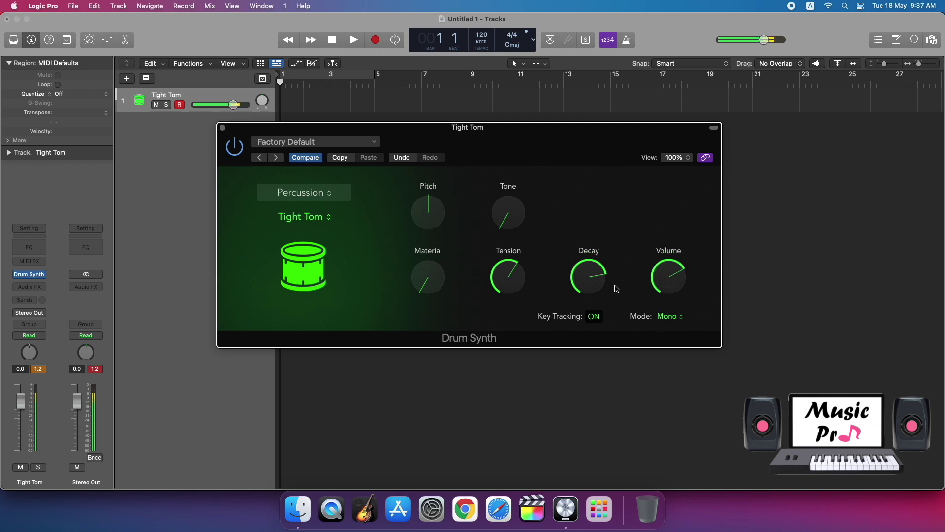
Switch the percussion sound to Shaker, try low and high Tone settings on it, and reduce its Crush.
click(321, 217)
click(315, 232)
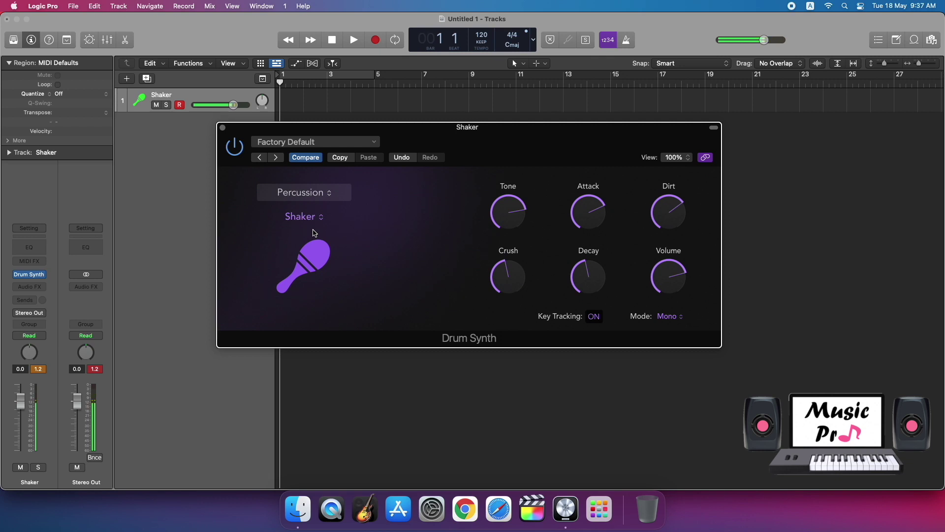
mouse_move(506, 253)
drag(508, 211, 491, 294)
drag(511, 220, 544, 88)
drag(512, 210, 526, 149)
drag(510, 274, 505, 314)
Sweep the Shaker's Attack between its minimum and maximum, and leave it a little below the middle.
drag(605, 226, 563, 340)
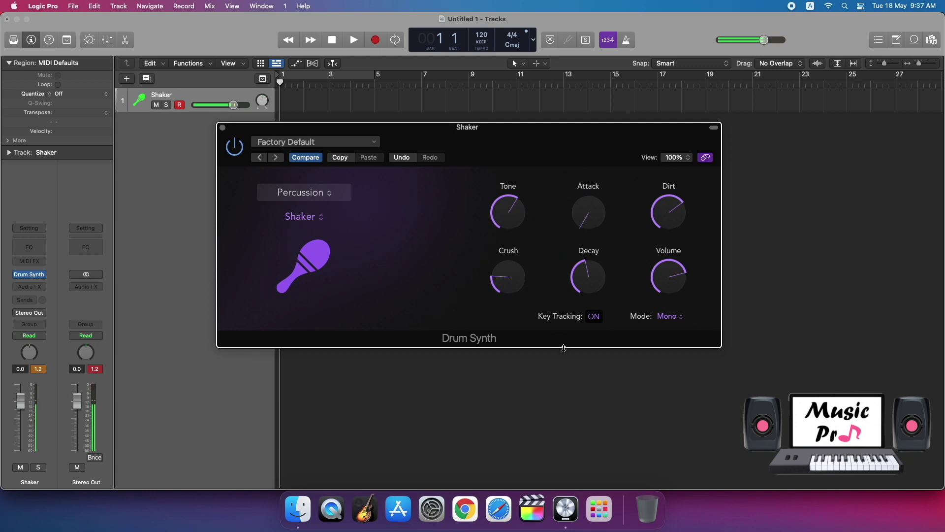
mouse_move(595, 222)
drag(595, 222, 609, 96)
mouse_move(597, 209)
drag(598, 206, 591, 282)
drag(598, 213, 598, 222)
Try high settings of the Shaker's Dirt and Decay, and bring both back to around the middle.
drag(676, 211, 675, 77)
drag(675, 198, 626, 301)
drag(591, 272, 601, 111)
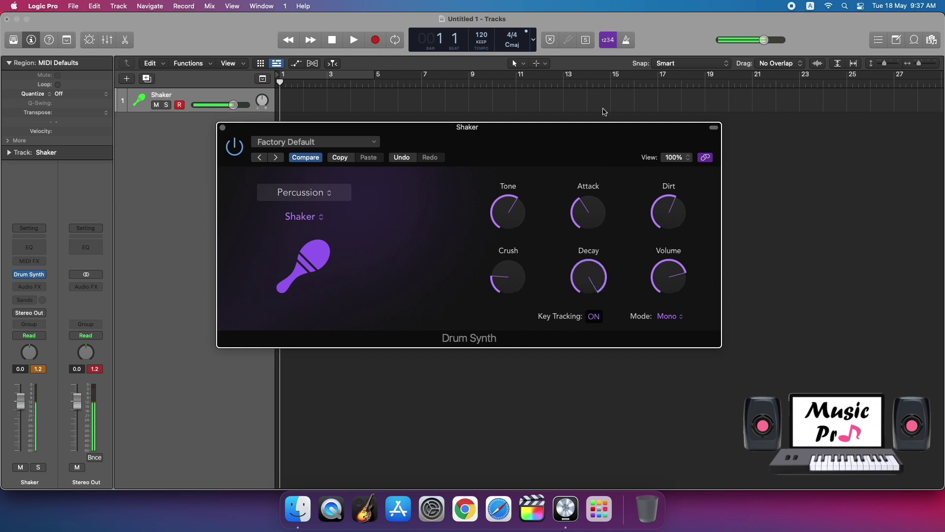
drag(587, 299, 586, 322)
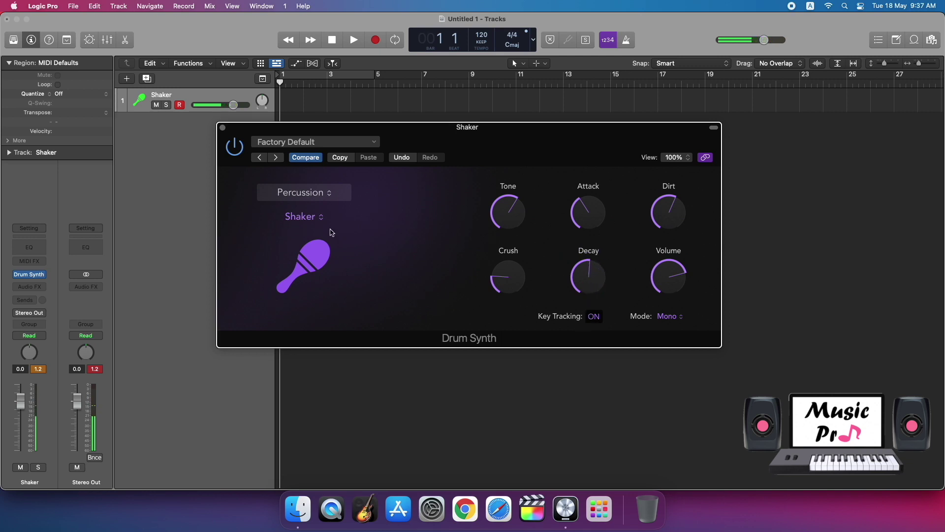
Change the sound category to Hats and Cymbals, and audition the Crash Cymbal.
click(317, 219)
click(343, 235)
click(321, 196)
click(320, 207)
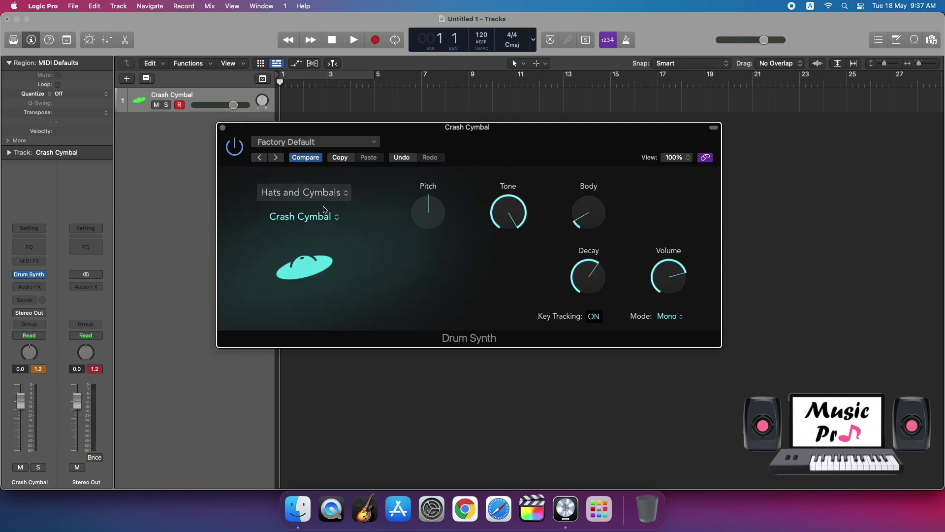
click(311, 266)
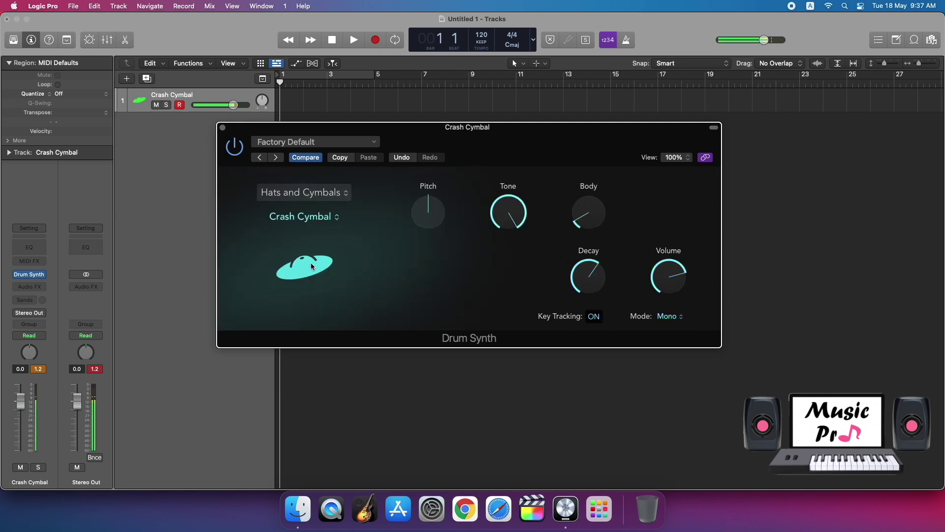
click(311, 266)
Sweep the Crash Cymbal's Pitch, Tone and Body, leaving Pitch centred, Tone at maximum and Body at 0%.
drag(431, 204, 425, 314)
drag(438, 246, 416, 286)
mouse_move(501, 212)
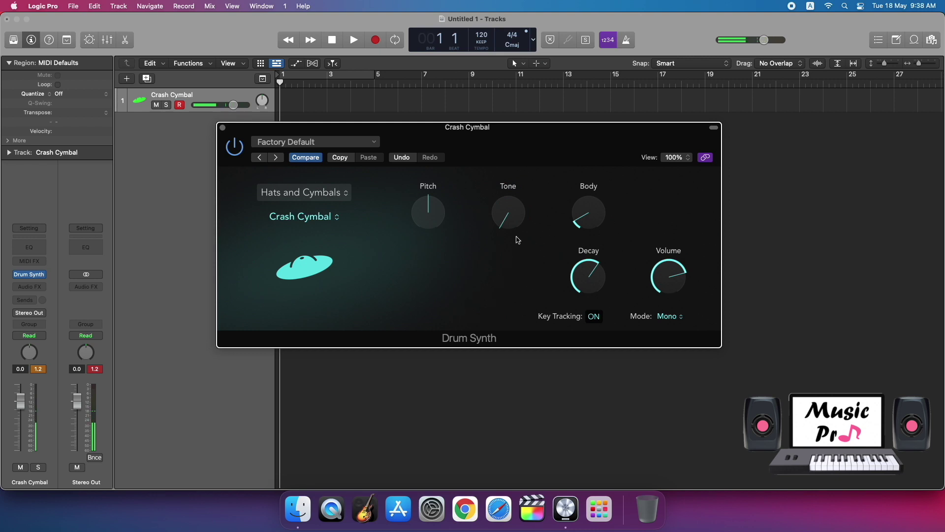
drag(539, 211, 599, 101)
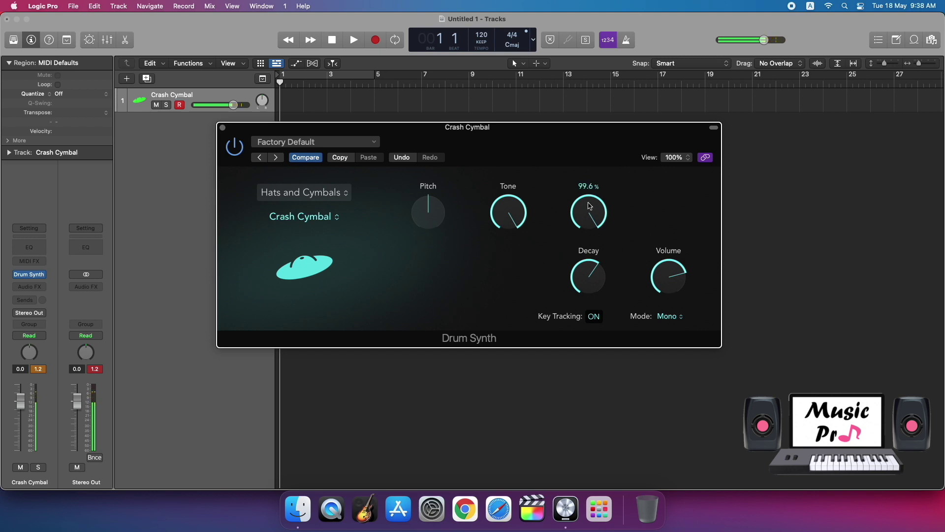
mouse_move(591, 204)
mouse_down()
mouse_move(590, 238)
mouse_move(594, 220)
mouse_up()
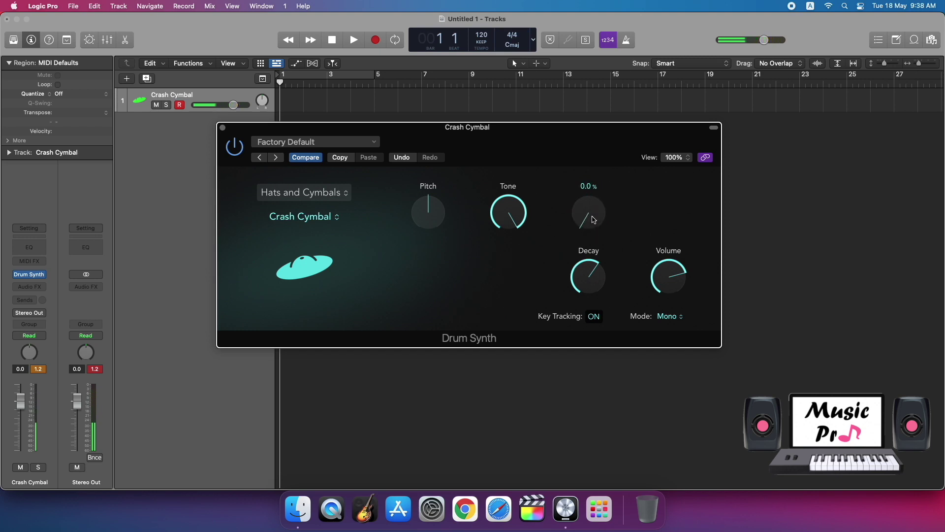
Try different Decay settings on the Crash Cymbal, leave Decay at maximum, and set the Volume to -3 dB.
mouse_move(577, 266)
drag(584, 268, 601, 199)
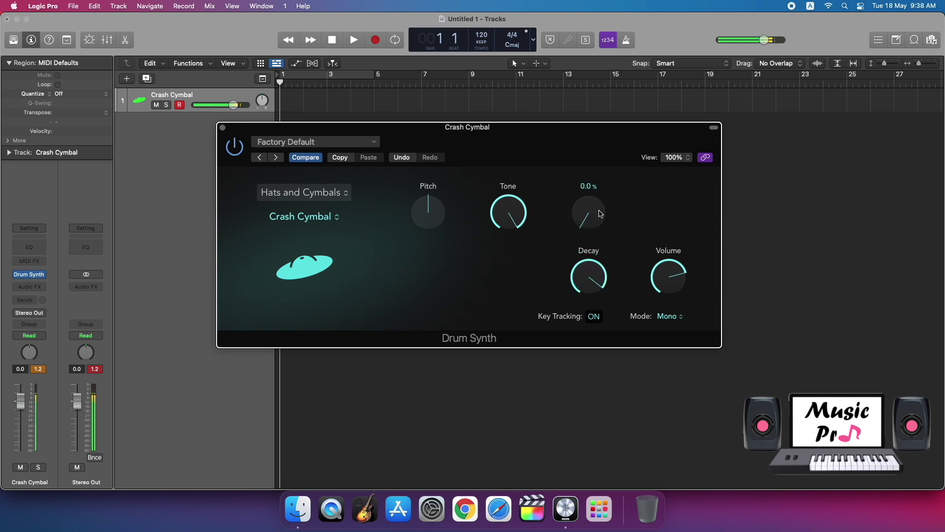
mouse_move(602, 276)
drag(564, 370, 573, 376)
drag(592, 278, 610, 224)
mouse_move(667, 273)
mouse_down()
mouse_move(633, 323)
mouse_move(629, 348)
mouse_move(663, 291)
mouse_up()
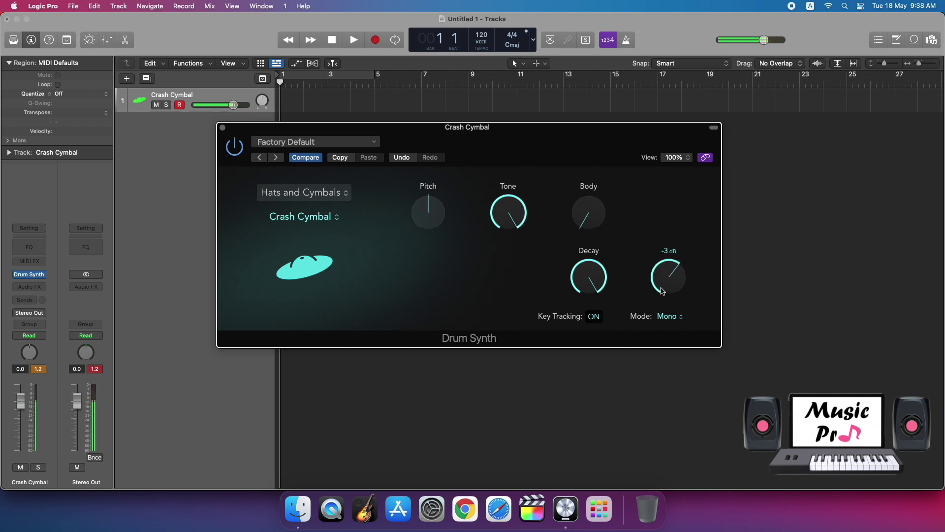
Switch the cymbal sound to Ride Cymbal, lower its Pitch to -24, and reset the Pitch to centre.
click(337, 217)
click(322, 231)
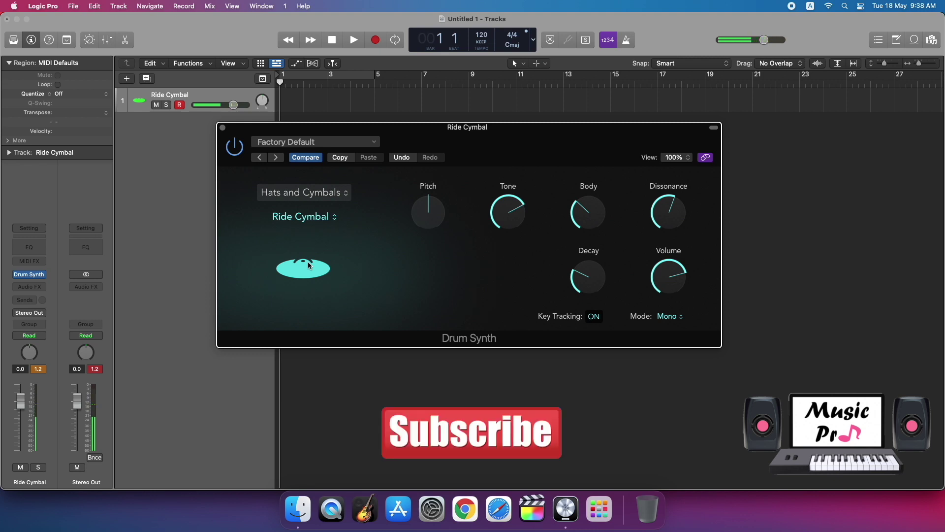
drag(410, 222, 444, 290)
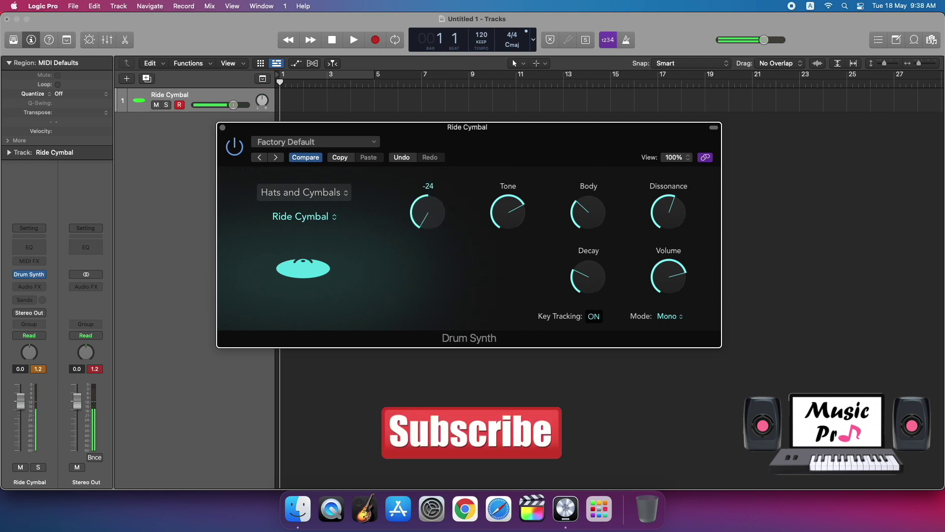
alt+click(437, 219)
Sweep the Ride Cymbal's Tone and Body, leaving Tone above the middle and Body slightly below it.
drag(508, 212, 500, 320)
drag(513, 241, 523, 136)
alt+click(512, 211)
drag(575, 175, 581, 262)
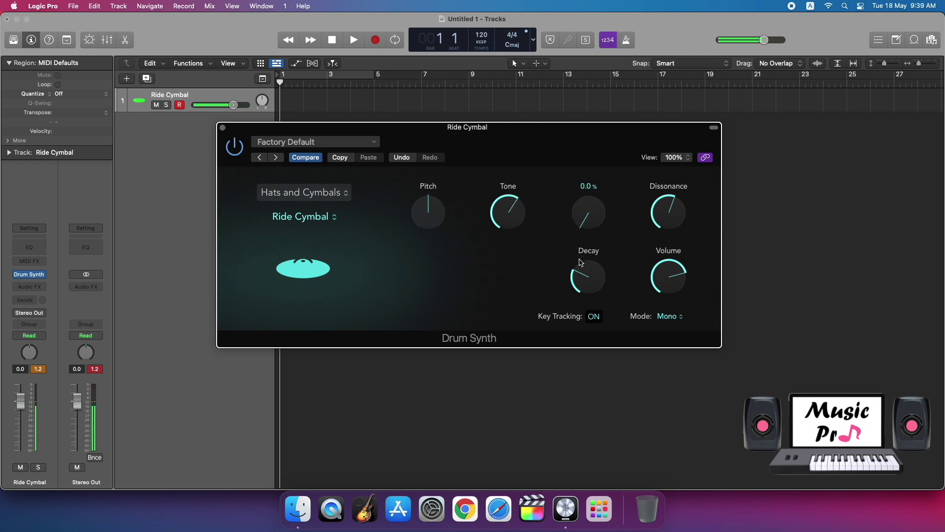
drag(584, 208, 614, 80)
drag(607, 219, 583, 281)
Sweep the Ride Cymbal's Dissonance and Decay, leaving Dissonance fairly high and Decay at about 51.6%.
drag(660, 244, 648, 352)
drag(666, 215, 689, 148)
drag(591, 275, 579, 334)
drag(591, 291, 609, 110)
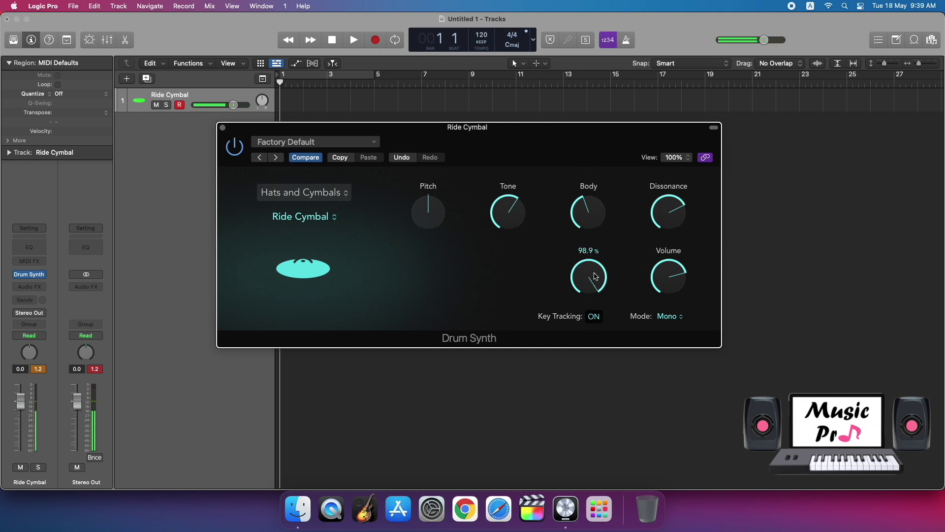
drag(593, 283, 583, 342)
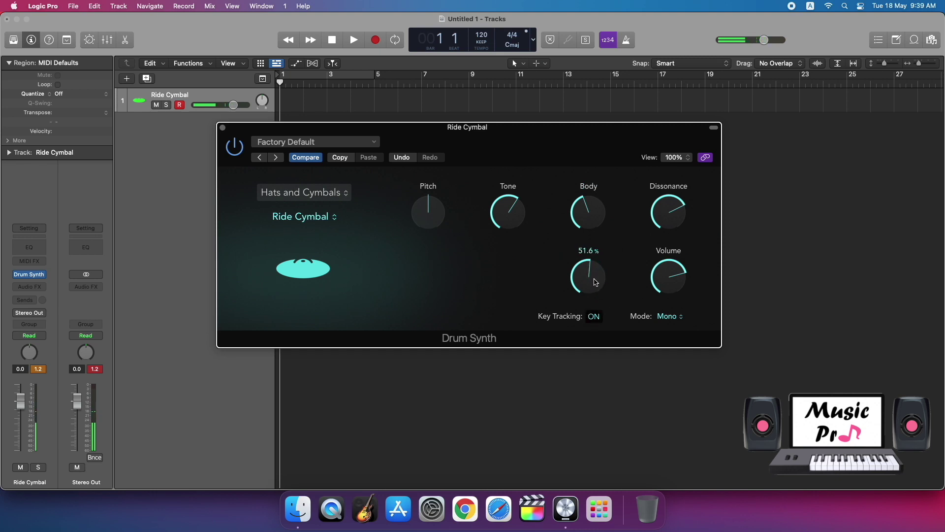
Switch the cymbal sound to Smooth Hi-Hat, and sweep its Tone up and then down to 0%.
click(324, 220)
click(318, 231)
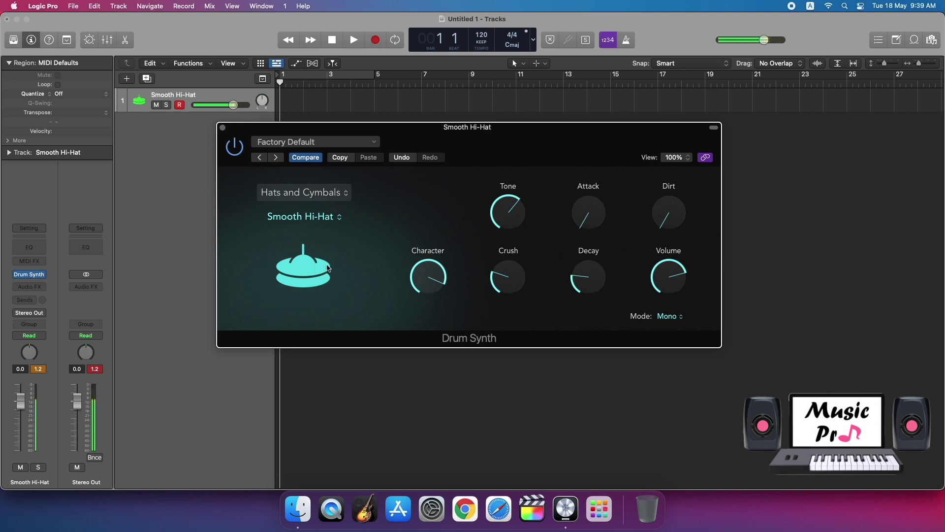
drag(527, 213, 540, 134)
drag(526, 210, 529, 256)
Try high and minimum Attack settings on the Smooth Hi-Hat, and leave Attack slightly below the middle.
drag(570, 217, 600, 87)
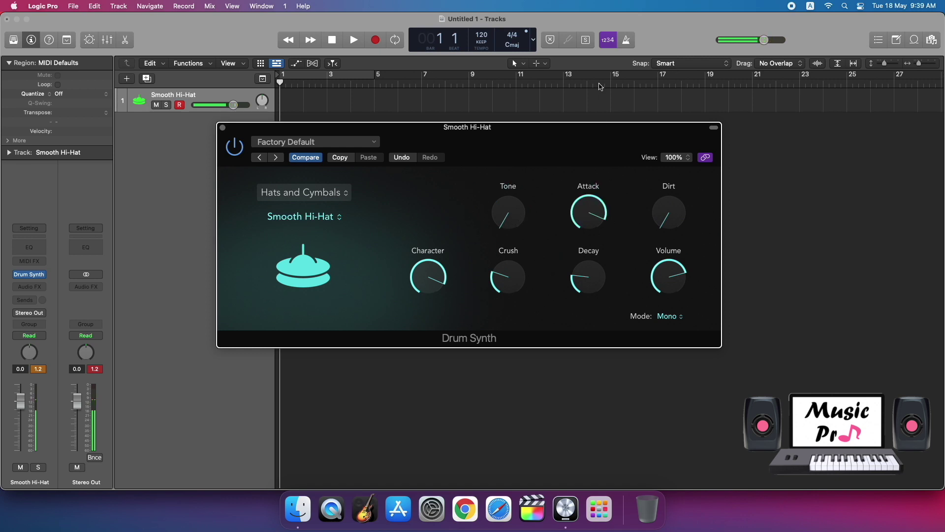
drag(592, 176, 564, 374)
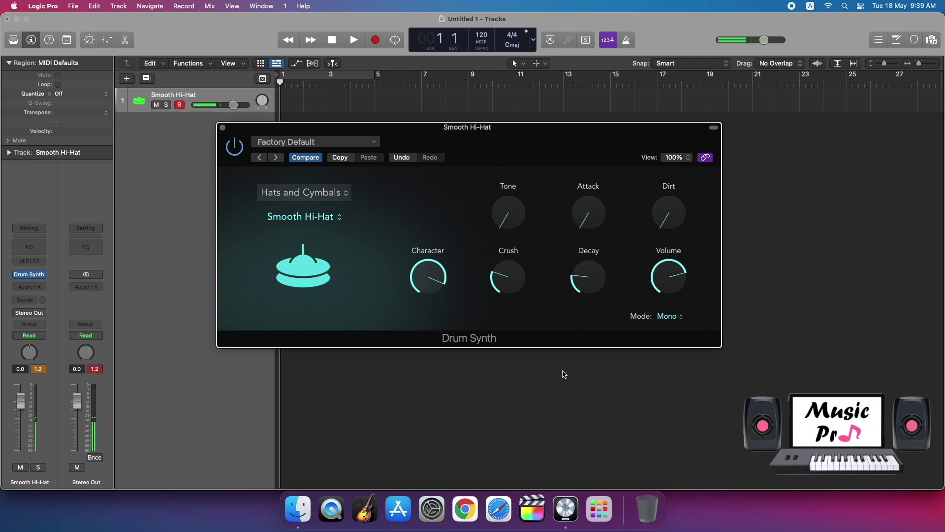
drag(590, 219, 588, 169)
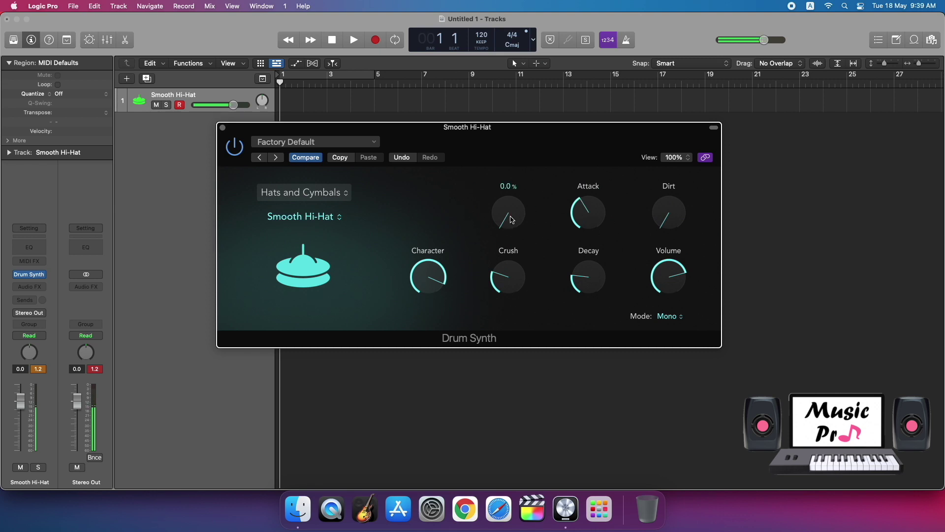
Set the Smooth Hi-Hat's Tone to about 30.2%, and raise its Crush to the maximum.
drag(508, 214, 484, 172)
drag(508, 276, 534, 212)
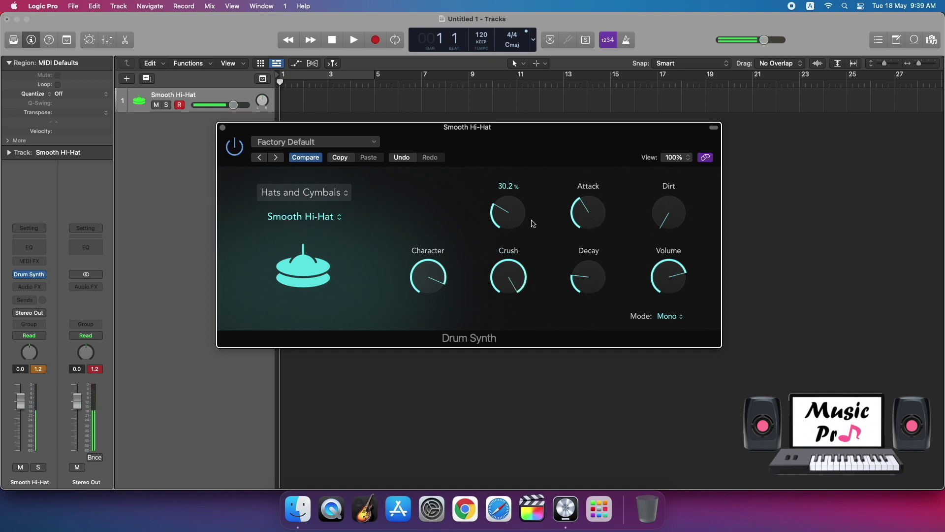
Raise the Smooth Hi-Hat's Decay to 100%, bring it back below the middle, and reduce the Character slightly.
drag(587, 277, 598, 227)
drag(599, 262, 622, 219)
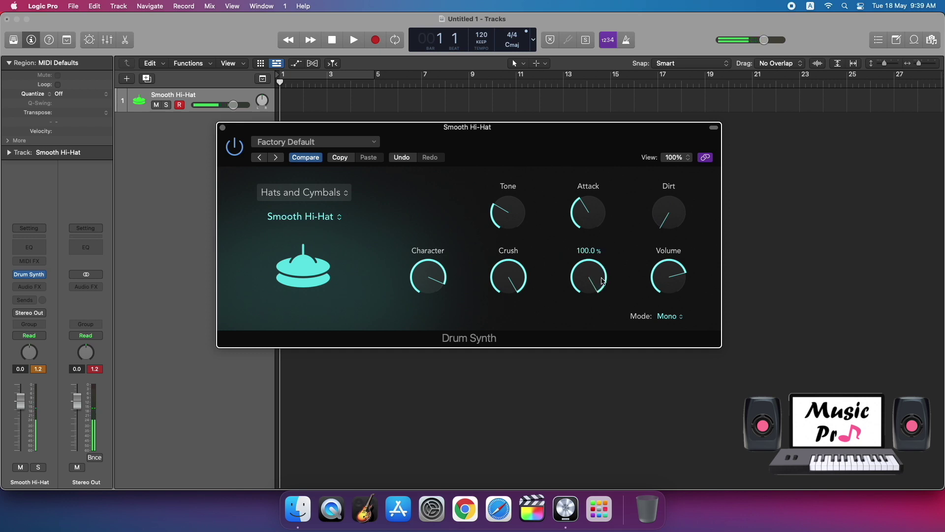
drag(601, 278, 583, 364)
drag(428, 276, 432, 310)
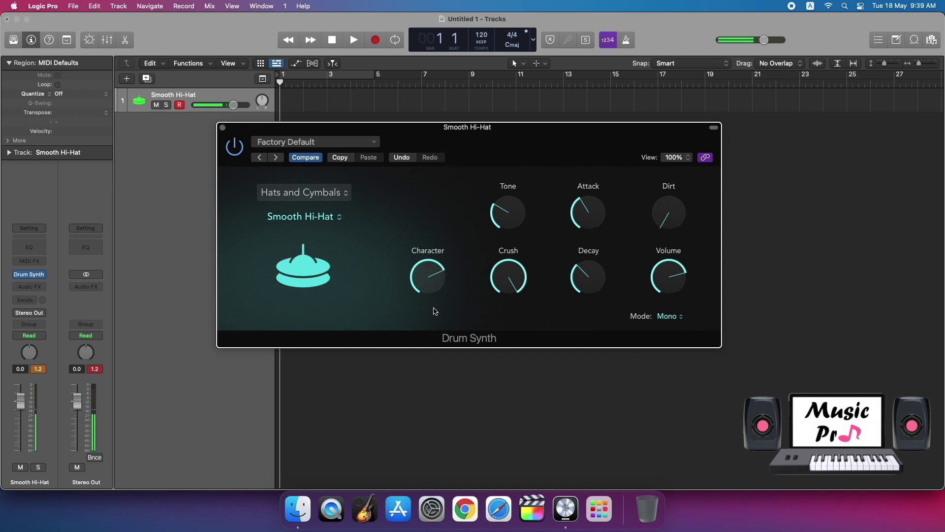
Switch the cymbal sound to Sharp Hi-Hat, and sweep its Pitch up and down, returning it near centre.
click(302, 217)
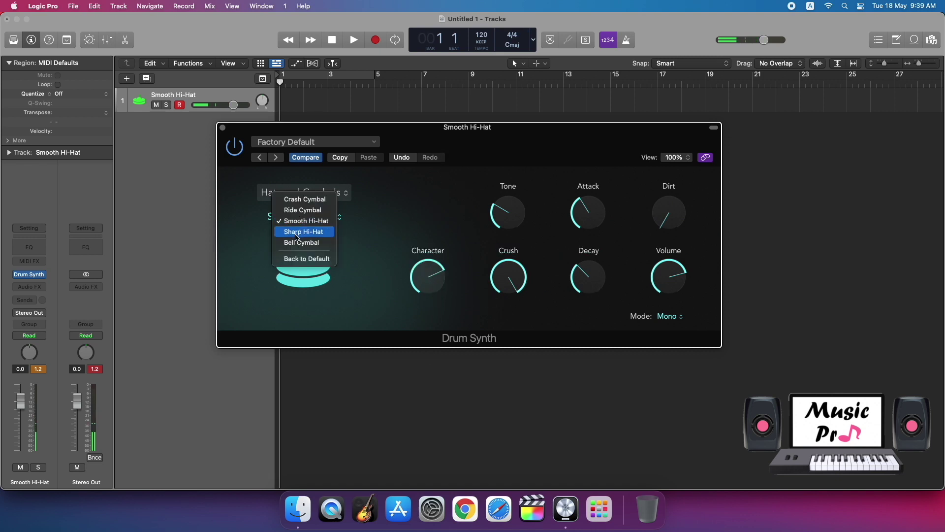
click(297, 235)
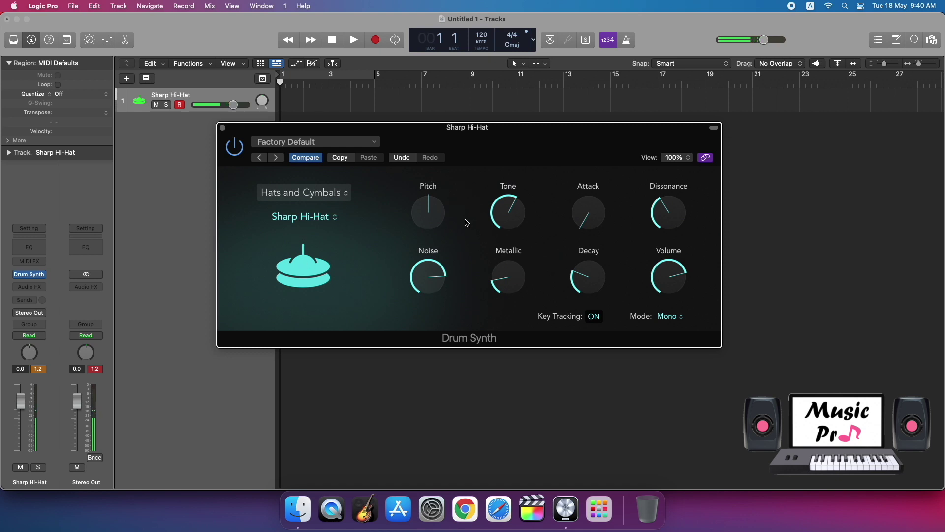
drag(428, 212, 446, 152)
drag(443, 213, 376, 447)
drag(428, 212, 428, 131)
Raise the Sharp Hi-Hat's Noise to maximum, and try its Decay at full before reducing it to near the middle.
drag(429, 272, 466, 147)
drag(414, 270, 434, 311)
mouse_move(587, 276)
mouse_down()
mouse_move(589, 226)
mouse_move(593, 276)
mouse_up()
drag(600, 239, 603, 238)
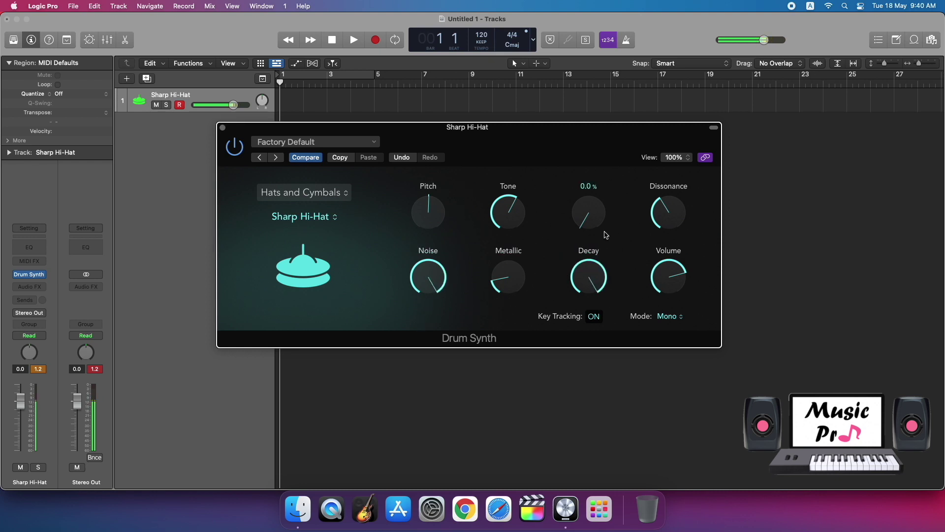
drag(601, 272, 585, 320)
Try the Sharp Hi-Hat's Dissonance at 100%, and rebalance its Attack, Dissonance and Decay to settings below the middle.
drag(589, 213, 588, 235)
drag(668, 212, 675, 104)
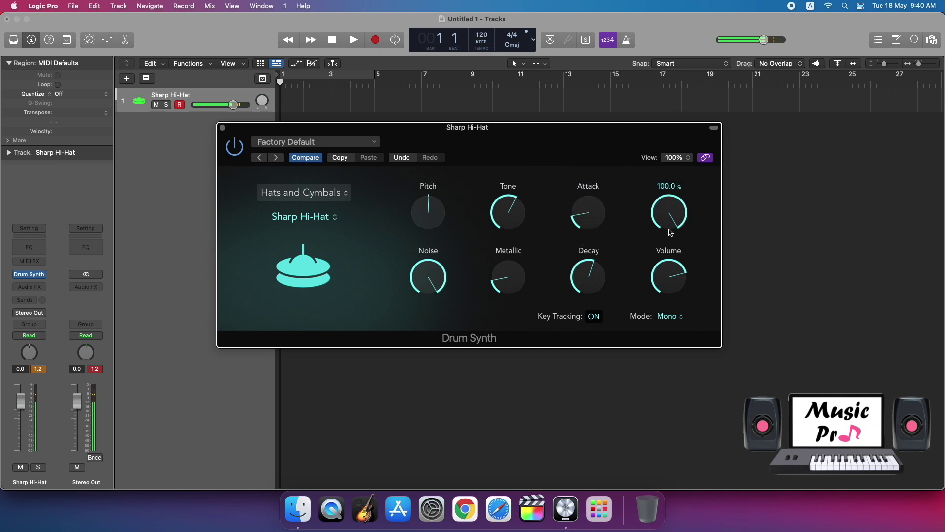
mouse_move(596, 269)
mouse_down()
mouse_move(621, 211)
mouse_move(669, 215)
mouse_move(643, 285)
mouse_move(598, 283)
mouse_move(612, 295)
mouse_move(599, 272)
mouse_up()
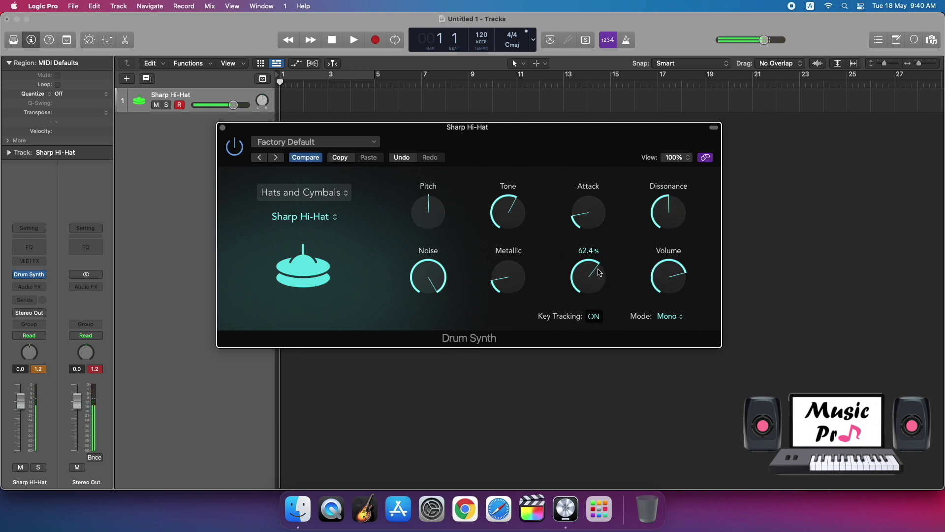
drag(588, 213, 593, 163)
drag(669, 213, 666, 231)
drag(588, 276, 579, 300)
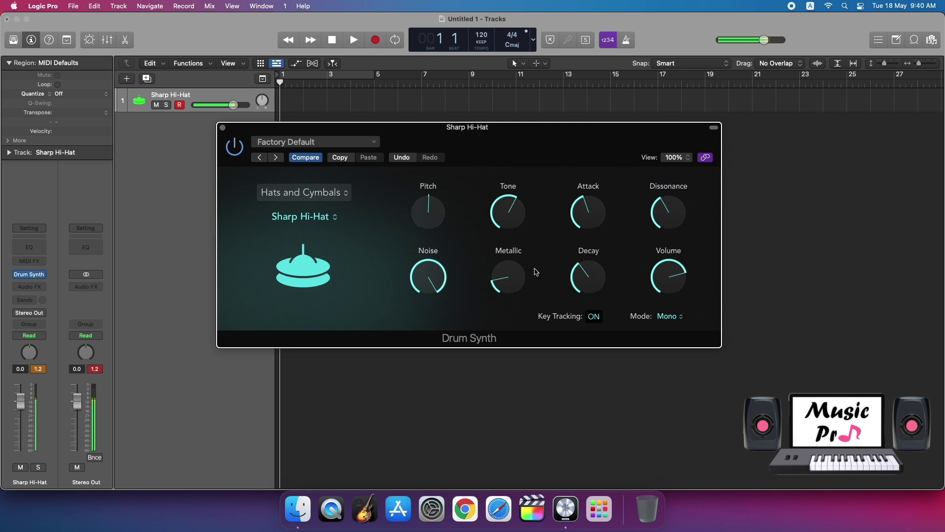
Switch the cymbal sound to Bell Cymbal, and raise its Body to the maximum.
click(301, 216)
click(308, 232)
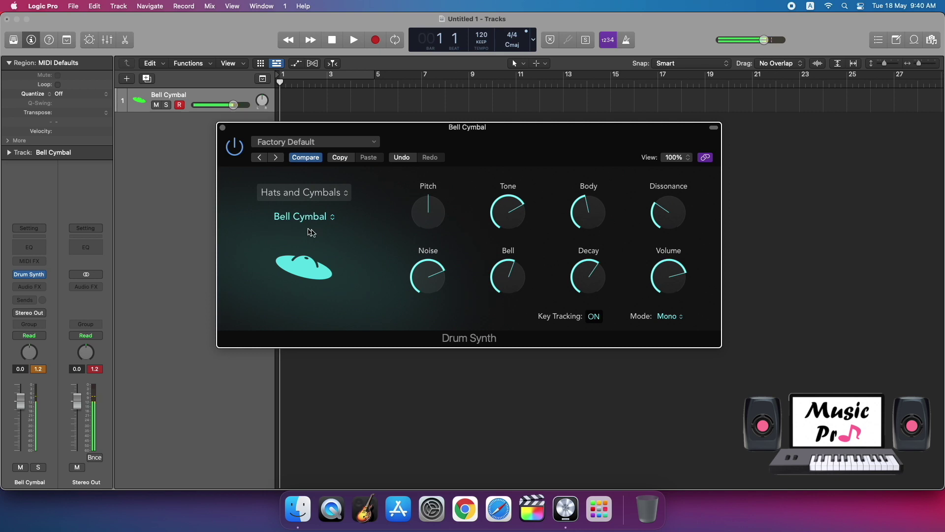
drag(588, 213, 612, 129)
drag(608, 179, 553, 155)
Sweep the Bell Cymbal's Pitch up to 24 and down into negative values.
drag(428, 211, 454, 152)
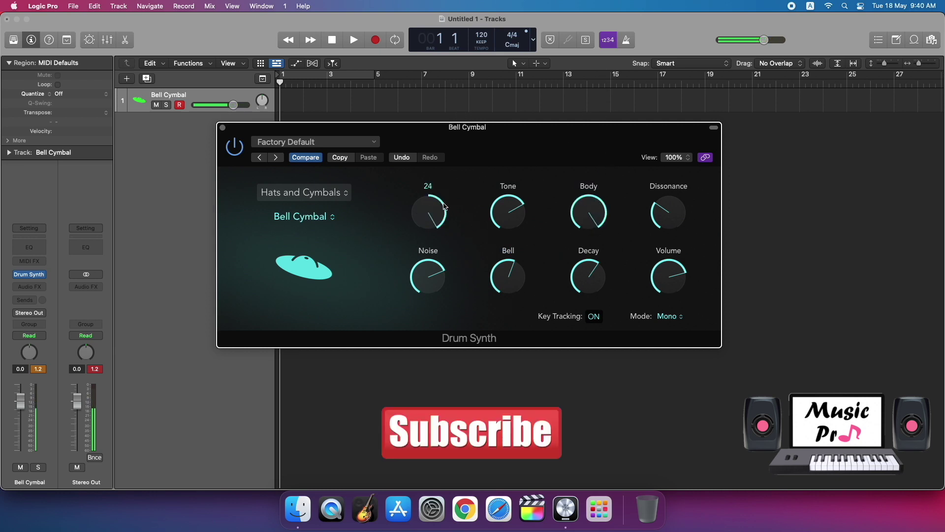
drag(444, 207, 429, 256)
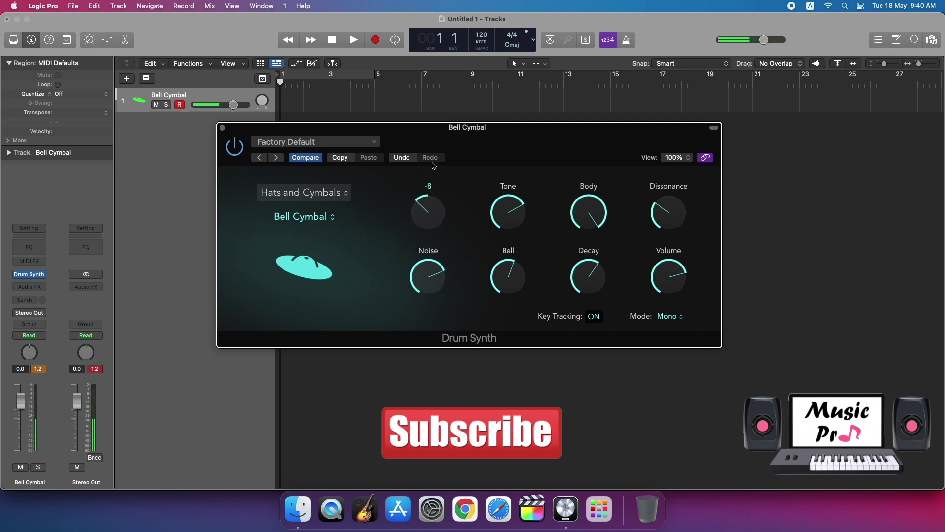